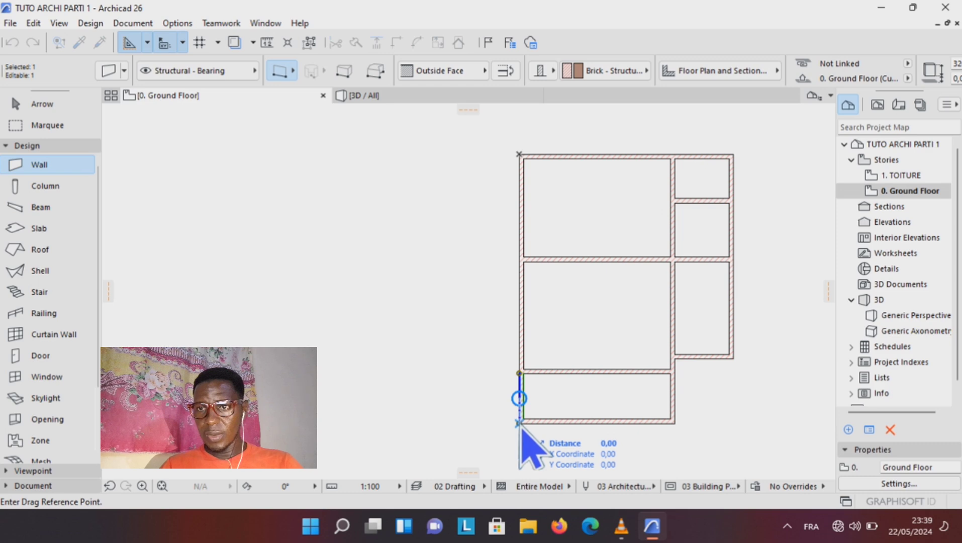
# Move the left wall of the lowest room horizontally inward from its lower corner by an exact distance.
pyautogui.click(519, 423)
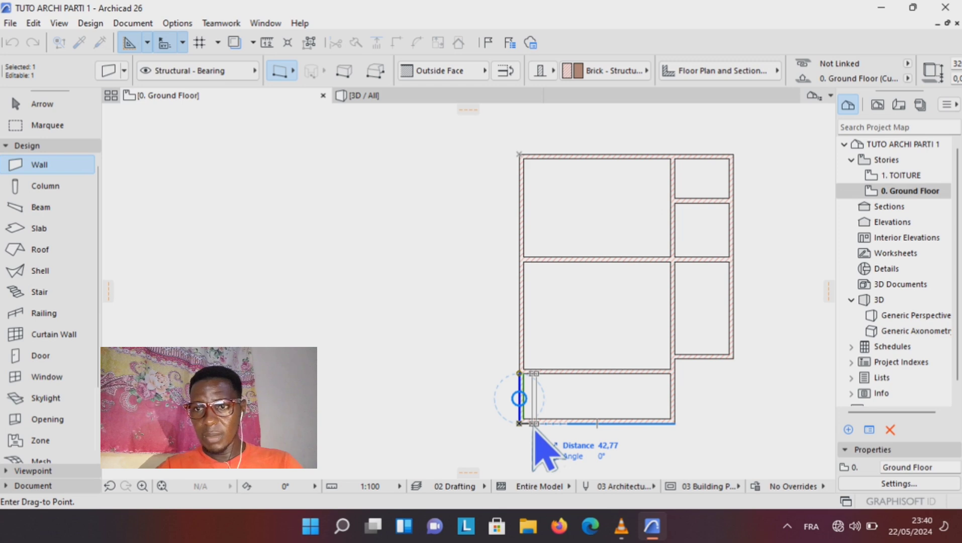
pyautogui.press('Tab')
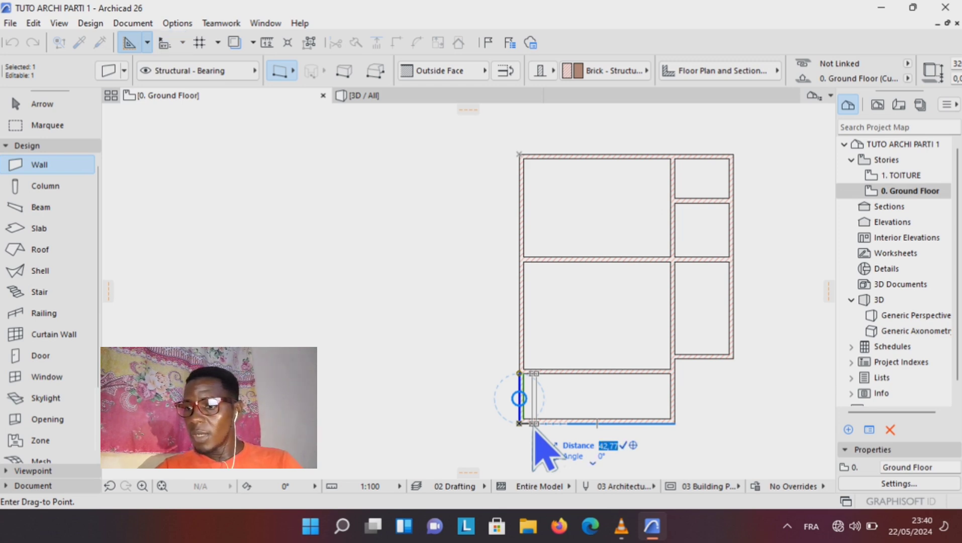
pyautogui.press('Return')
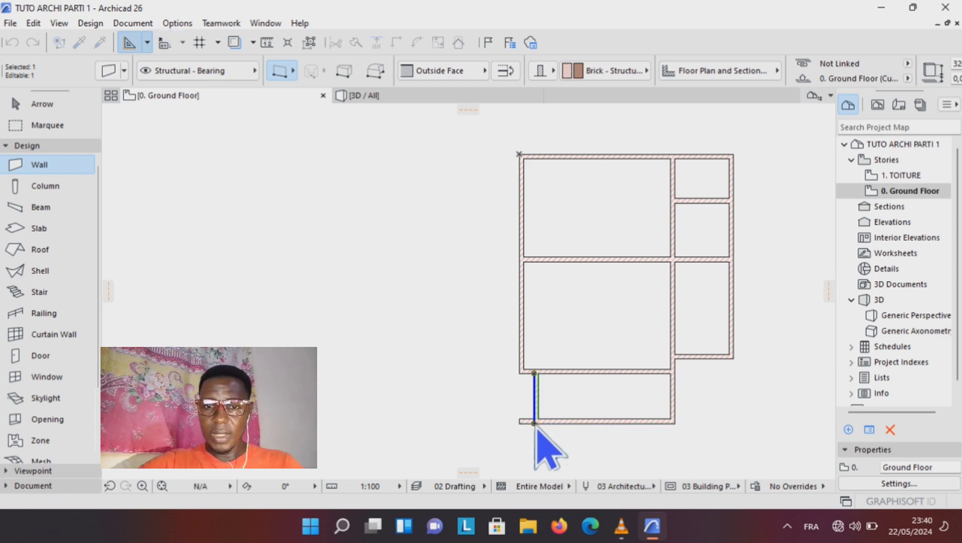
pyautogui.press('Escape')
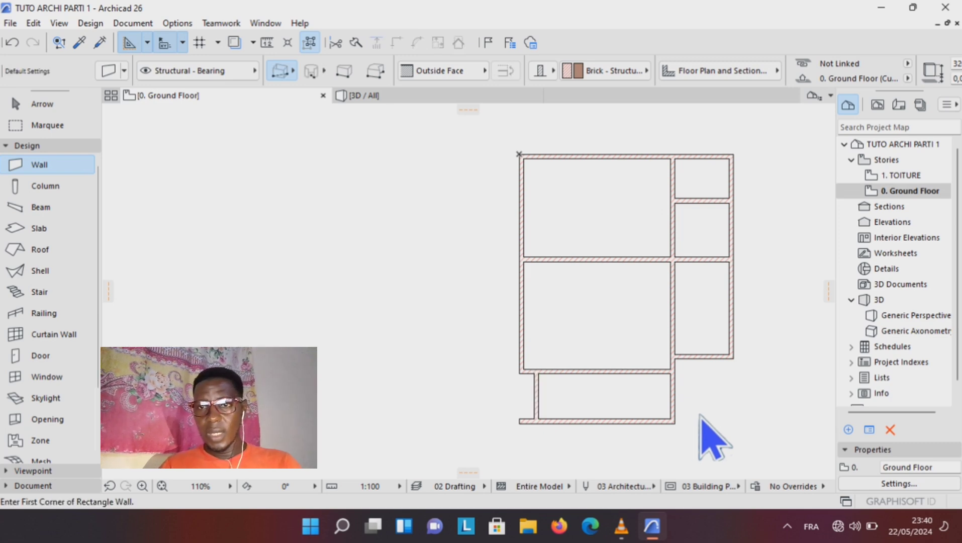
# Move the right wall of the lowest room horizontally inward from its lower corner by an exact distance.
pyautogui.keyDown('shift'); pyautogui.click(675, 398); pyautogui.keyUp('shift')
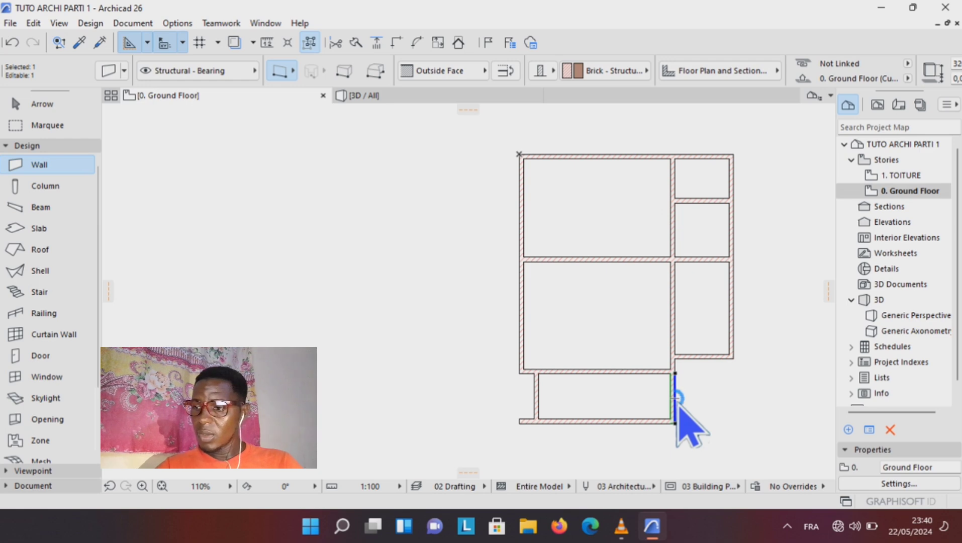
pyautogui.hotkey('ctrl', 'd')
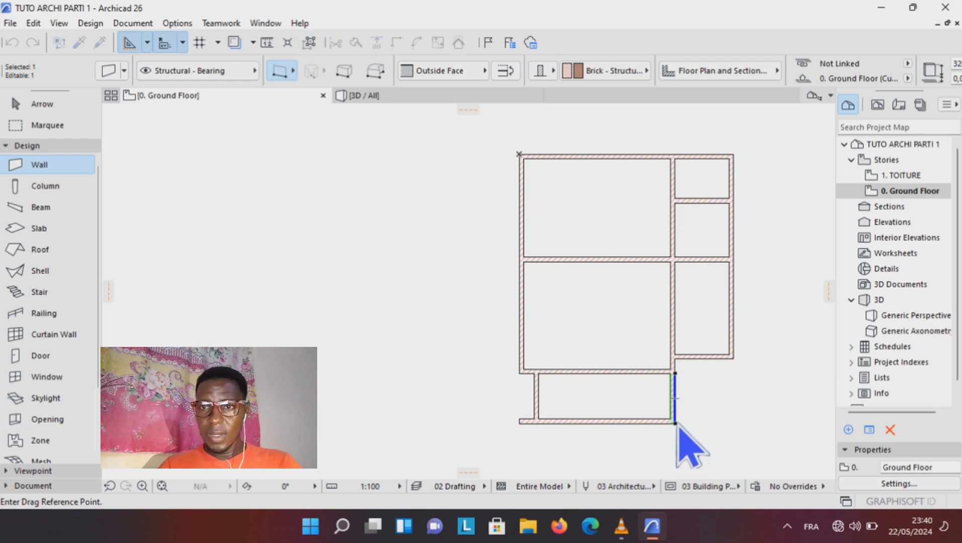
pyautogui.click(676, 424)
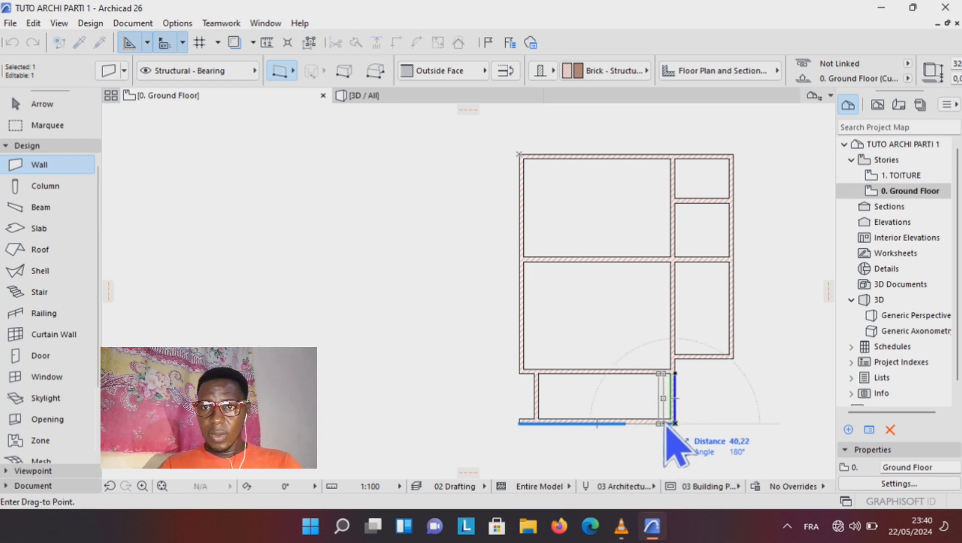
pyautogui.press('Tab')
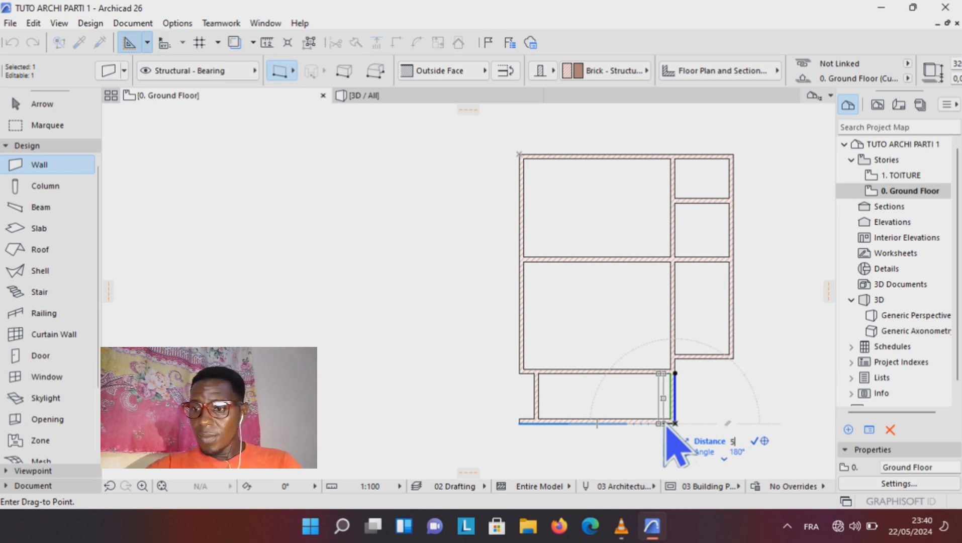
pyautogui.press('Return')
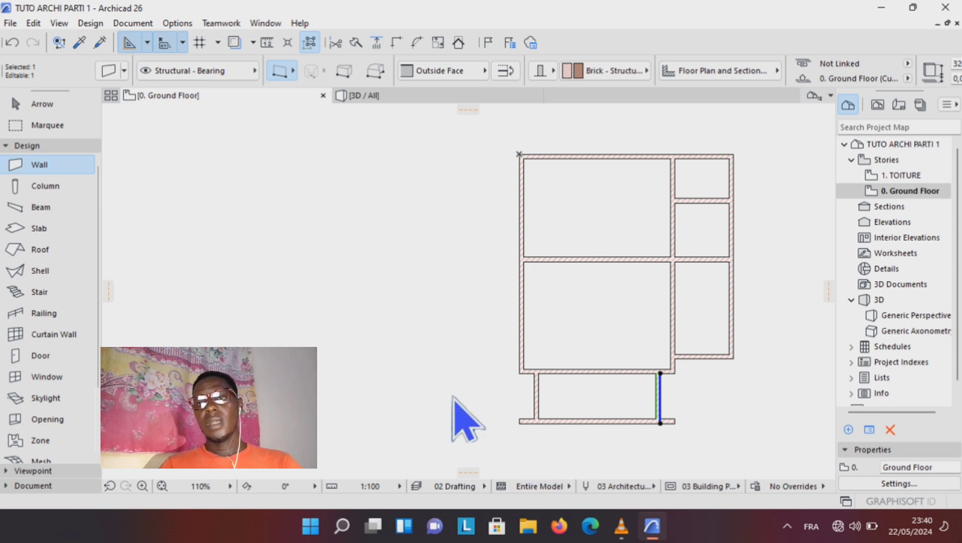
pyautogui.press('Escape')
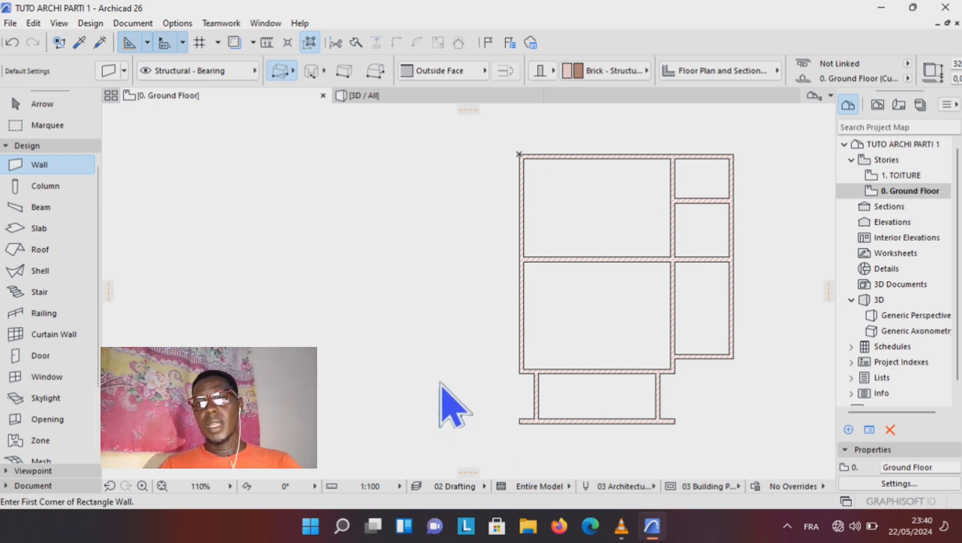
# Trim both overhanging ends of the lowest horizontal wall back to the two side walls.
pyautogui.keyDown('ctrl'); pyautogui.click(672, 421); pyautogui.keyUp('ctrl')
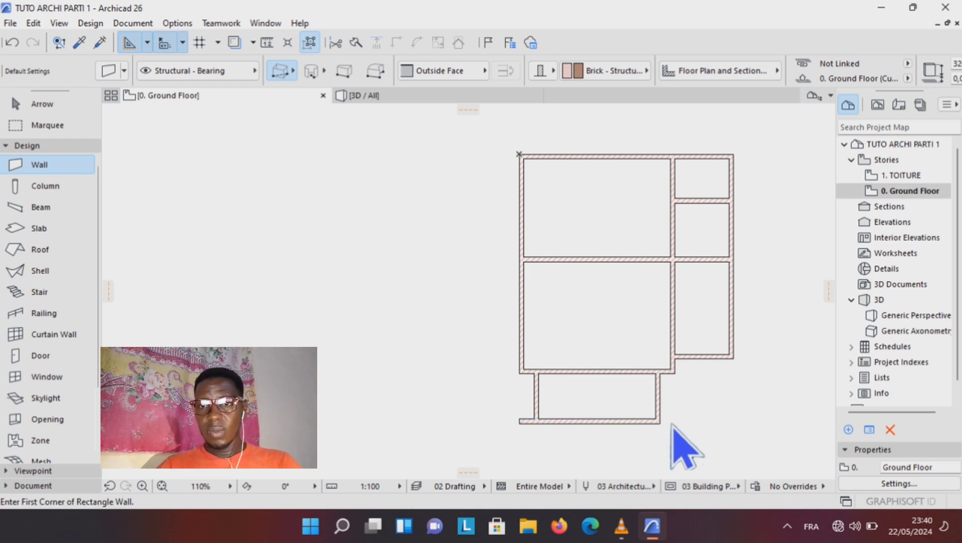
pyautogui.keyDown('ctrl'); pyautogui.click(527, 422); pyautogui.keyUp('ctrl')
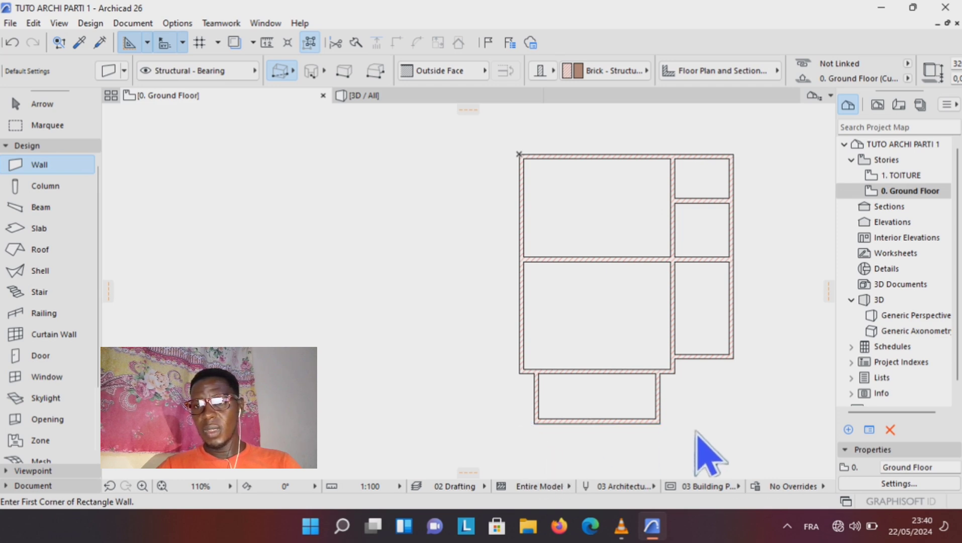
# Copy the vertical wall on the right side of the large upper room 320 to the left as a partition.
pyautogui.scroll(-1, 695, 410)
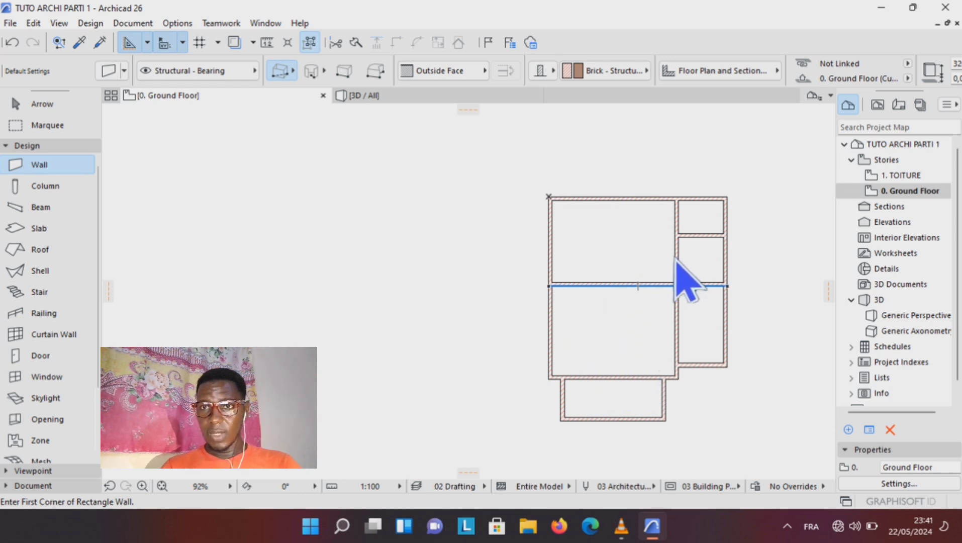
pyautogui.click(451, 262)
pyautogui.press('Escape')
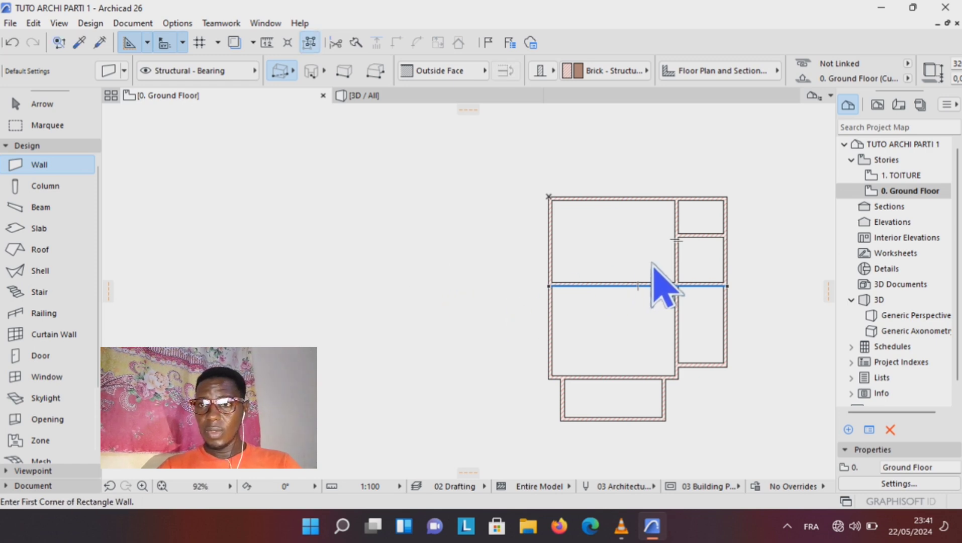
pyautogui.keyDown('shift'); pyautogui.click(680, 266); pyautogui.keyUp('shift')
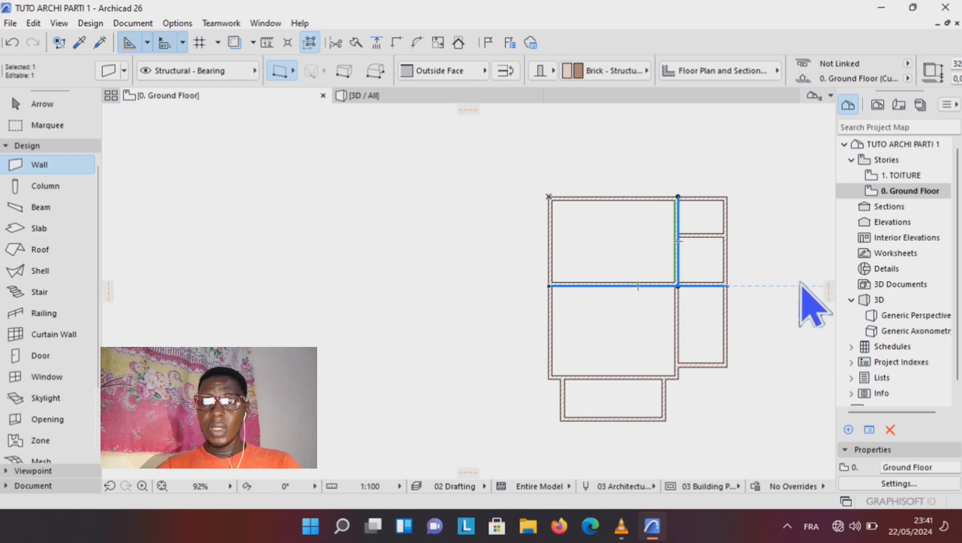
pyautogui.press('Escape')
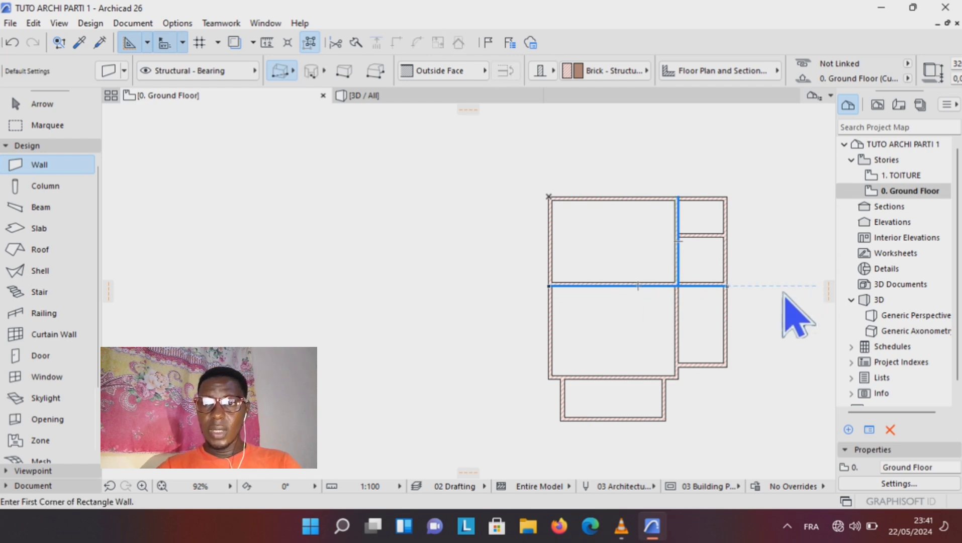
pyautogui.keyDown('shift'); pyautogui.click(678, 266); pyautogui.keyUp('shift')
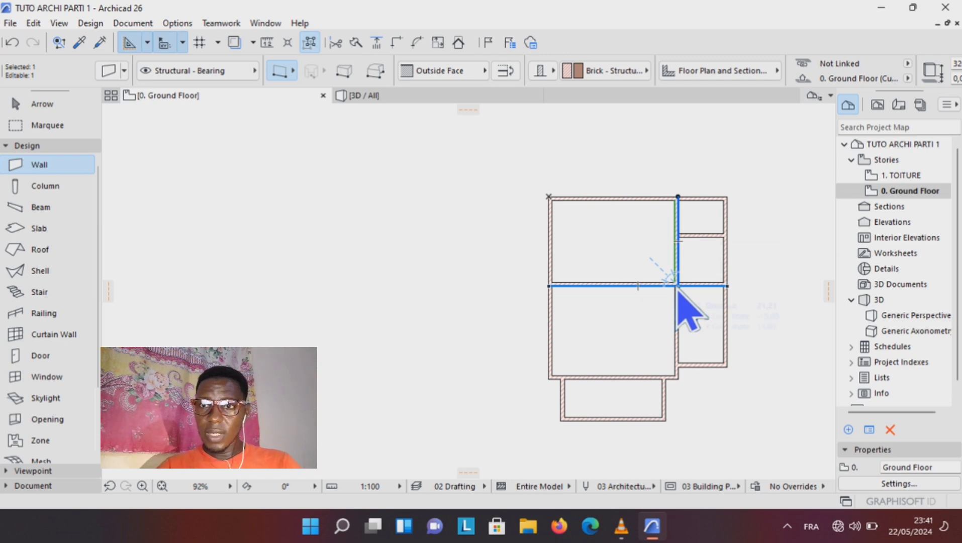
pyautogui.hotkey('ctrl', 'alt', 'd')
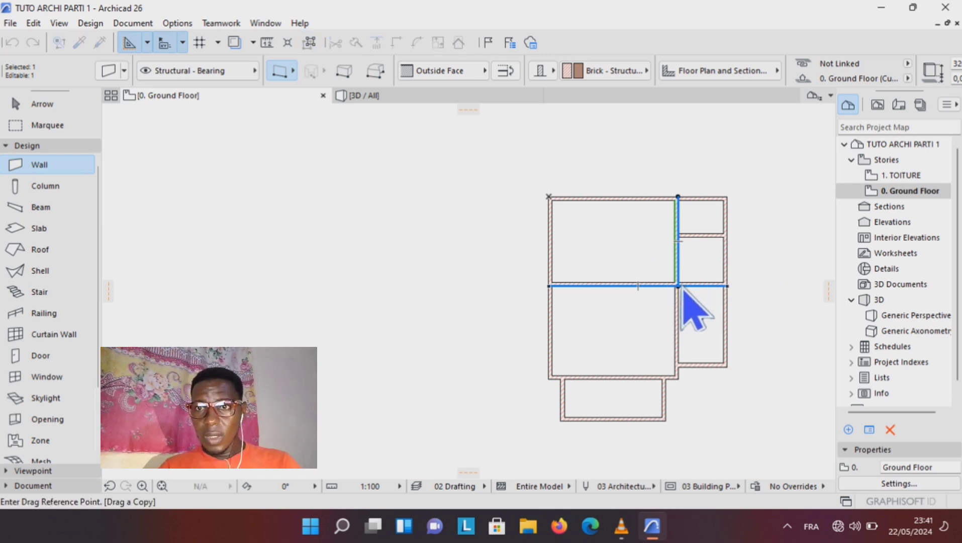
pyautogui.click(678, 196)
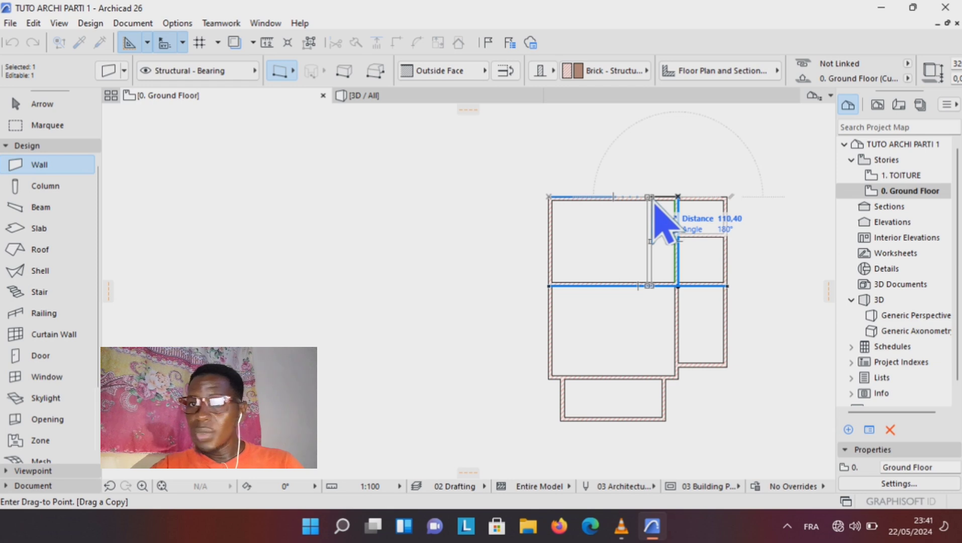
pyautogui.press('Tab')
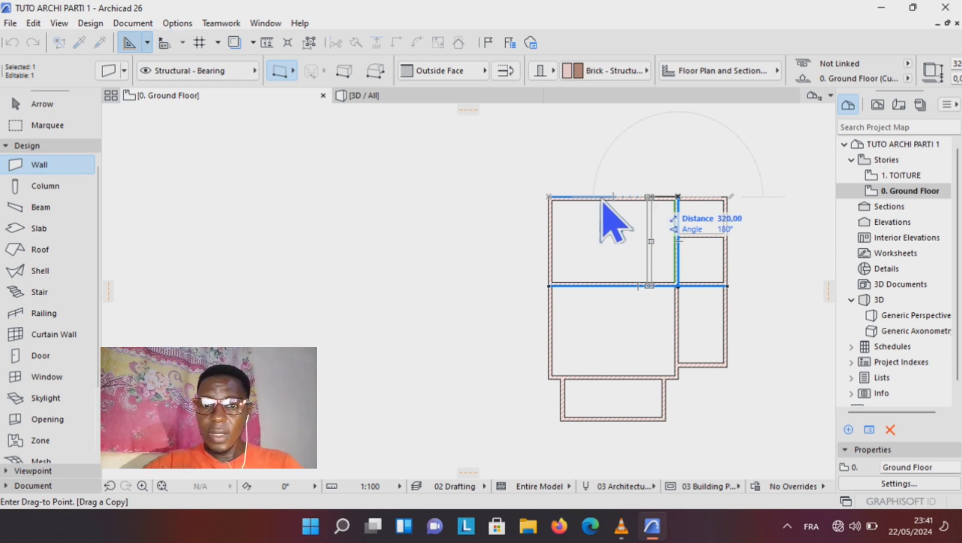
pyautogui.press('Return')
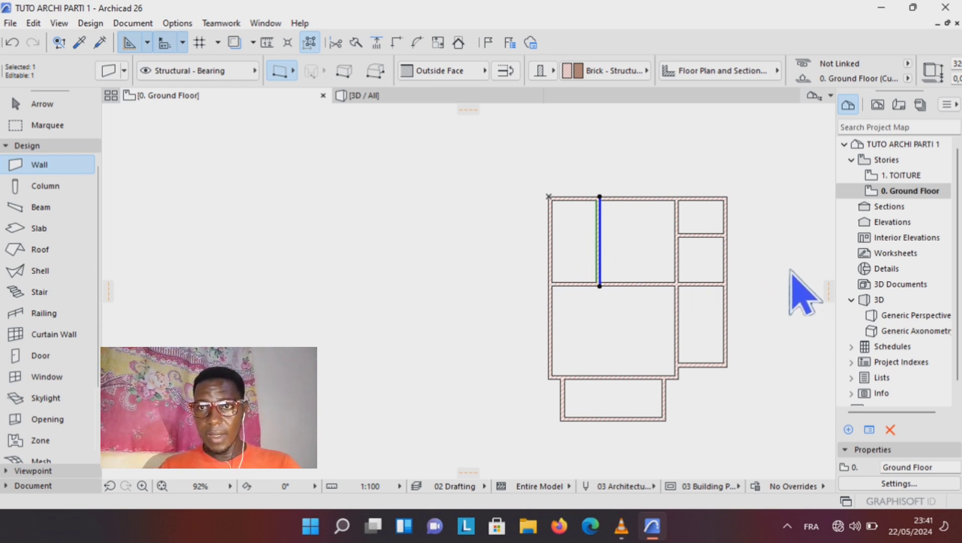
pyautogui.press('Escape')
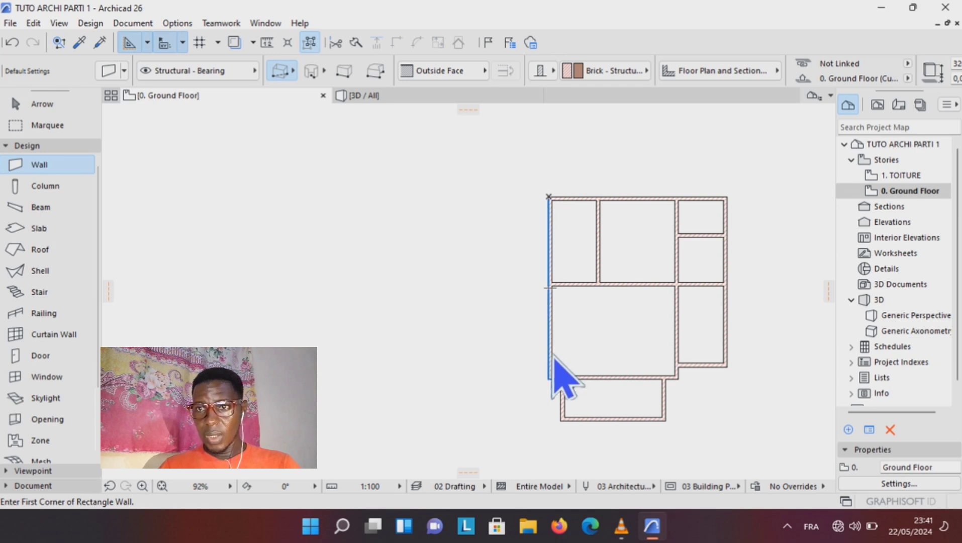
# Split the left exterior wall where it meets the middle horizontal wall, keeping the lower segment selected.
pyautogui.press('shift')
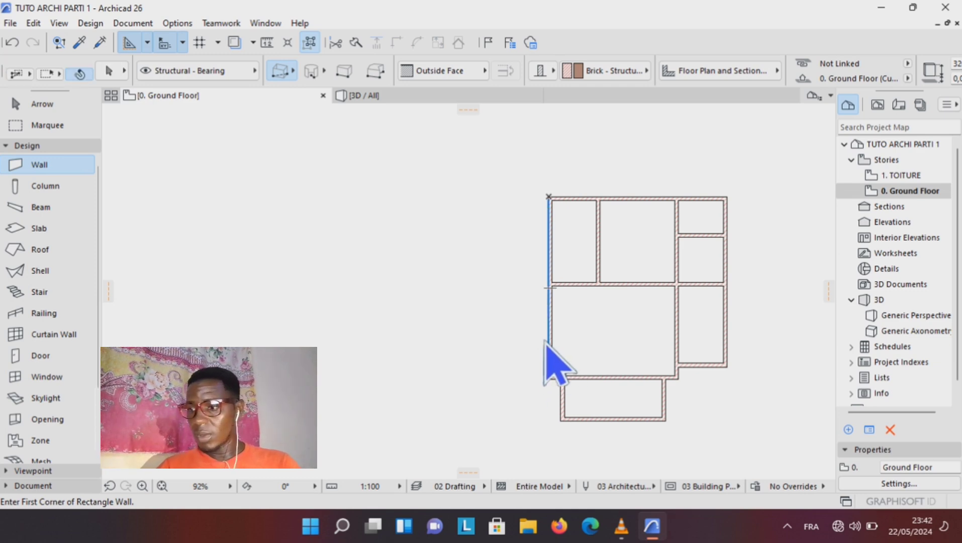
pyautogui.keyDown('shift'); pyautogui.click(552, 332); pyautogui.keyUp('shift')
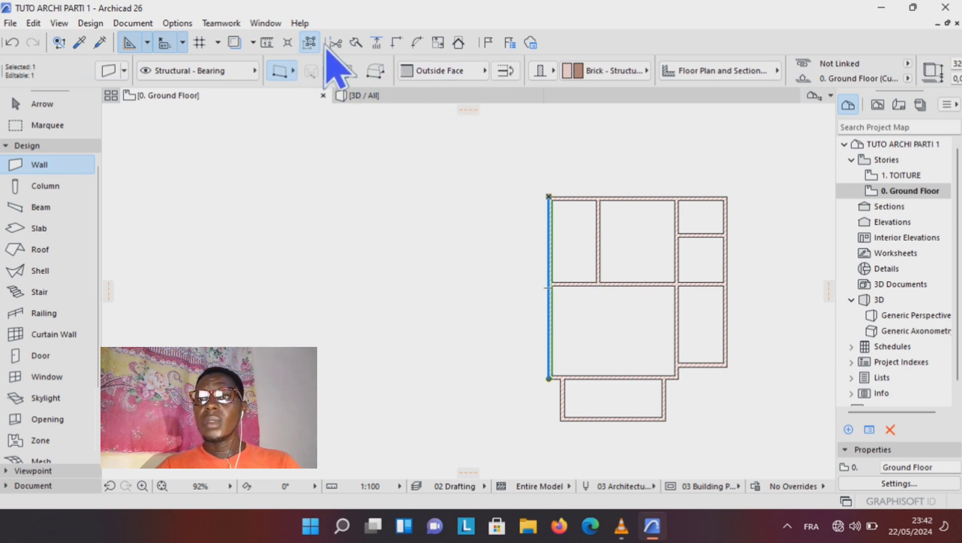
pyautogui.click(355, 43)
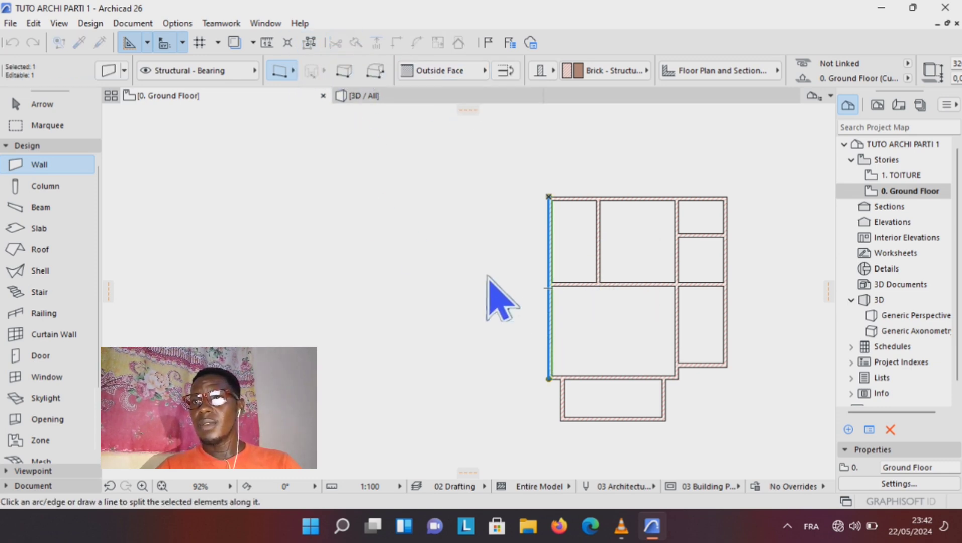
pyautogui.click(548, 288)
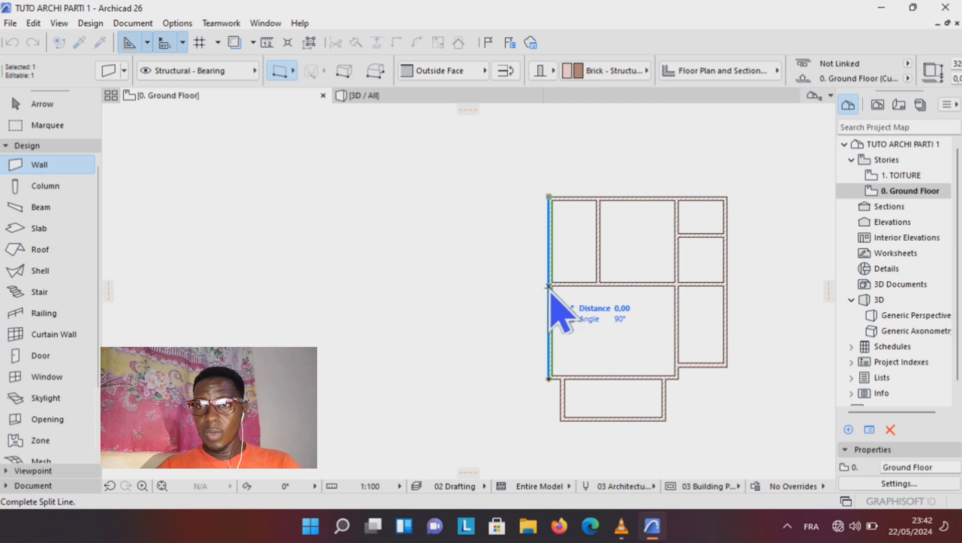
pyautogui.click(544, 290)
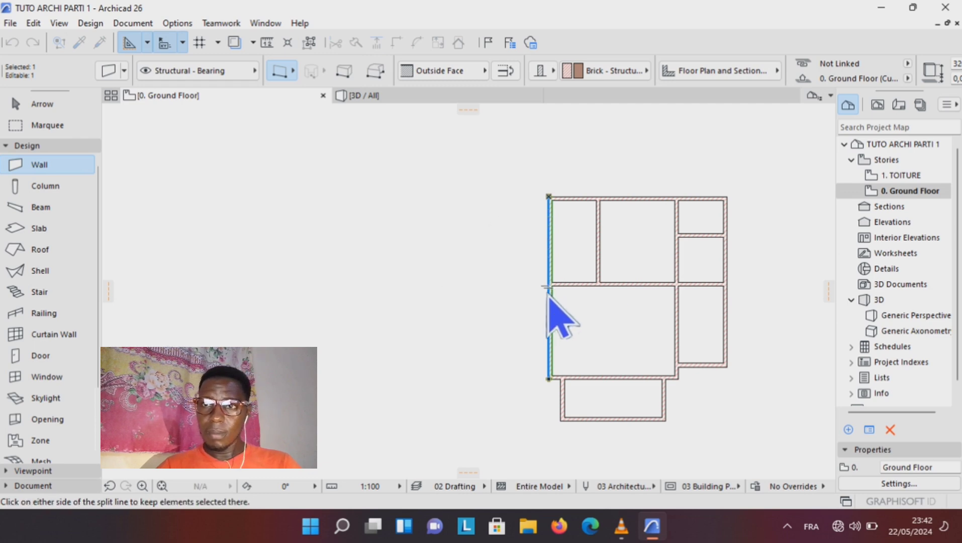
pyautogui.click(543, 296)
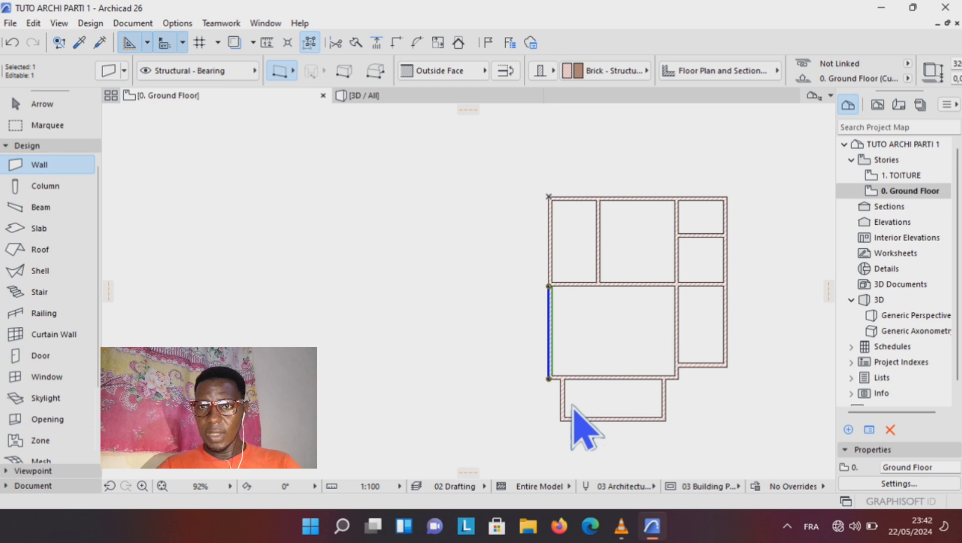
pyautogui.press('Escape')
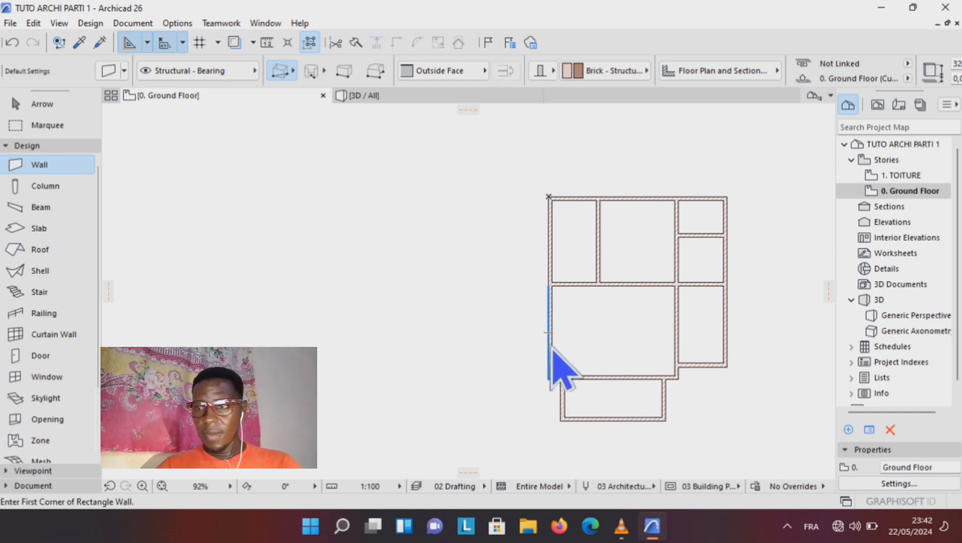
# Drag a copy of the lower-left exterior wall segment inward to line up with the lowest room's left wall.
pyautogui.keyDown('shift'); pyautogui.click(551, 347); pyautogui.keyUp('shift')
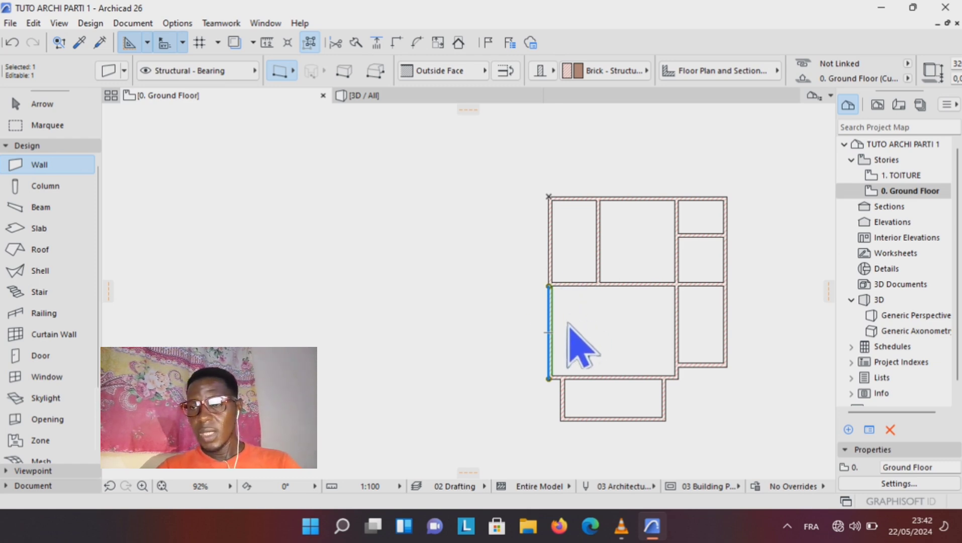
pyautogui.hotkey('ctrl', 'd')
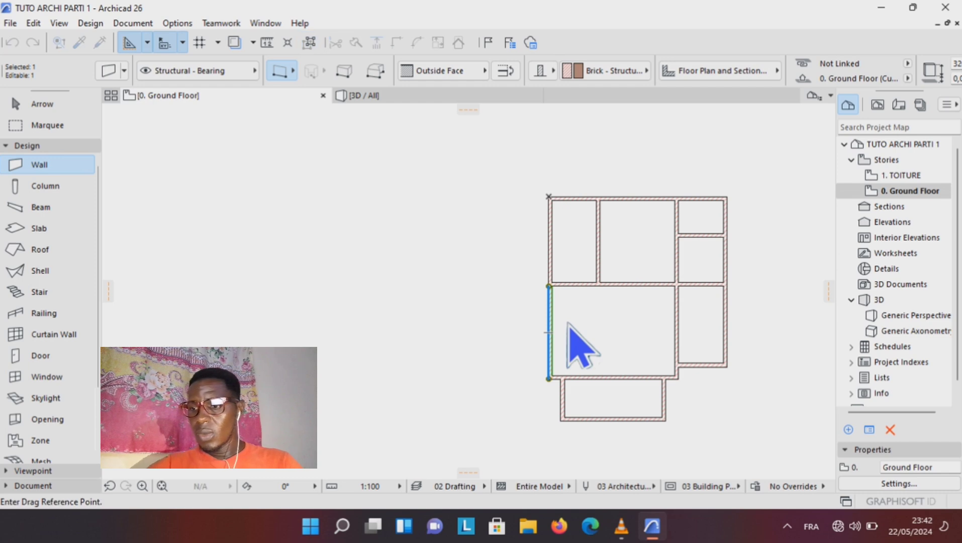
pyautogui.press('ctrl')
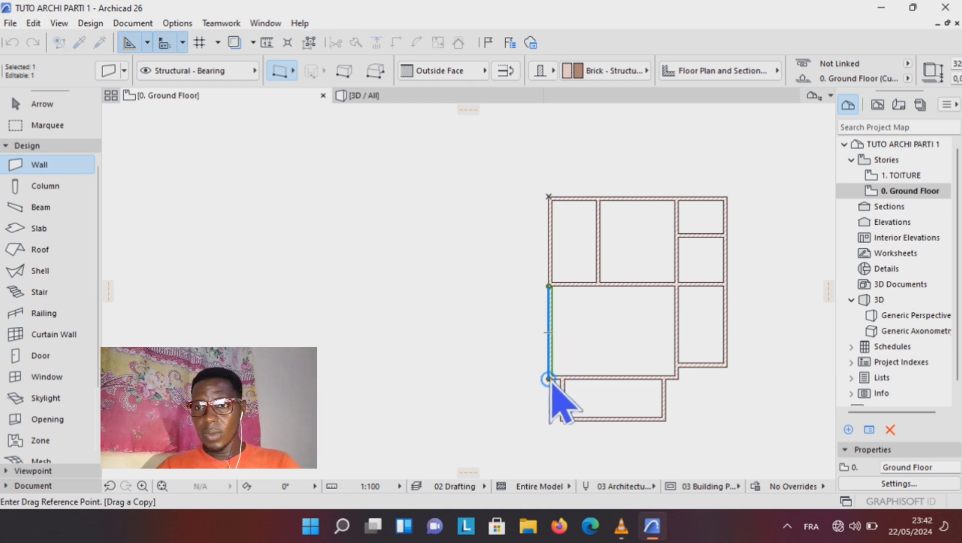
pyautogui.click(549, 378)
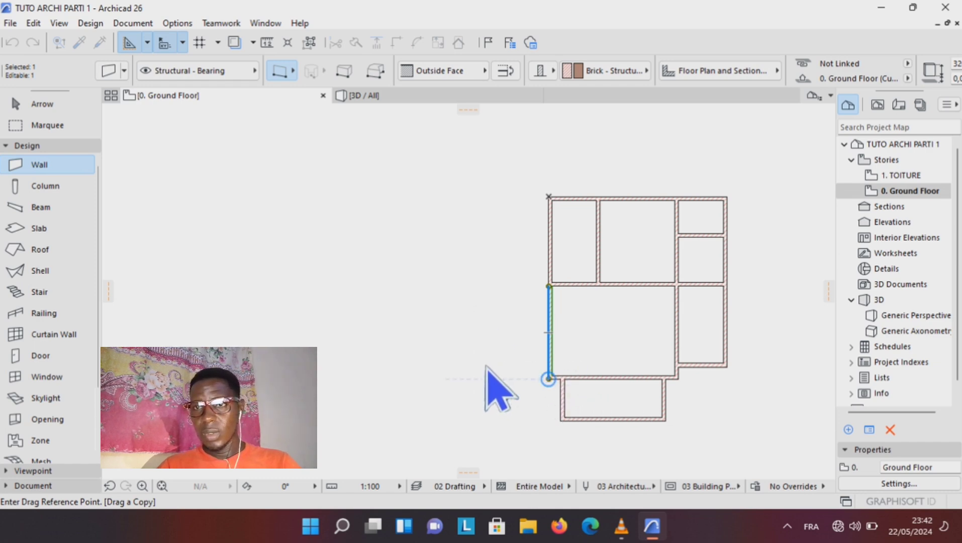
pyautogui.click(548, 378)
pyautogui.click(563, 382)
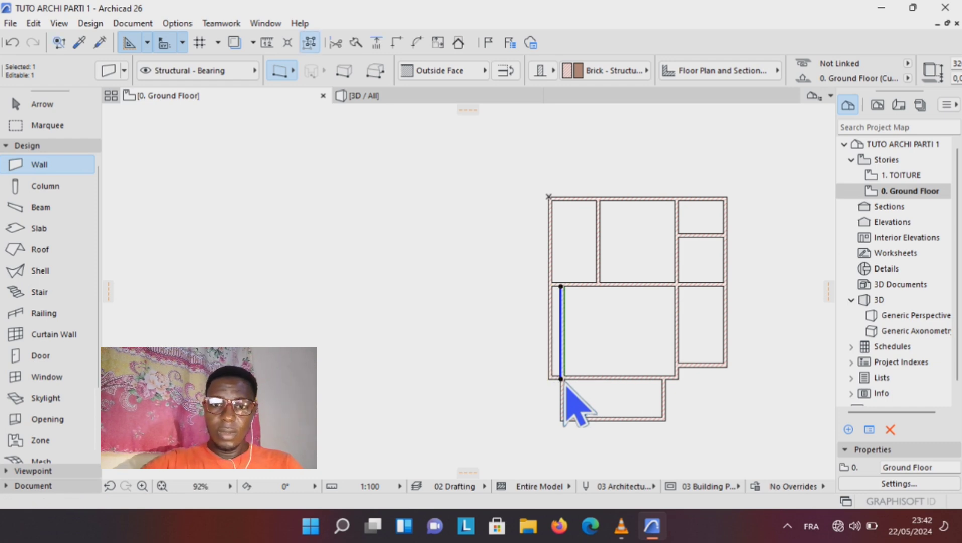
# Undo the inward copy of the lower-left exterior wall segment.
pyautogui.click(563, 380)
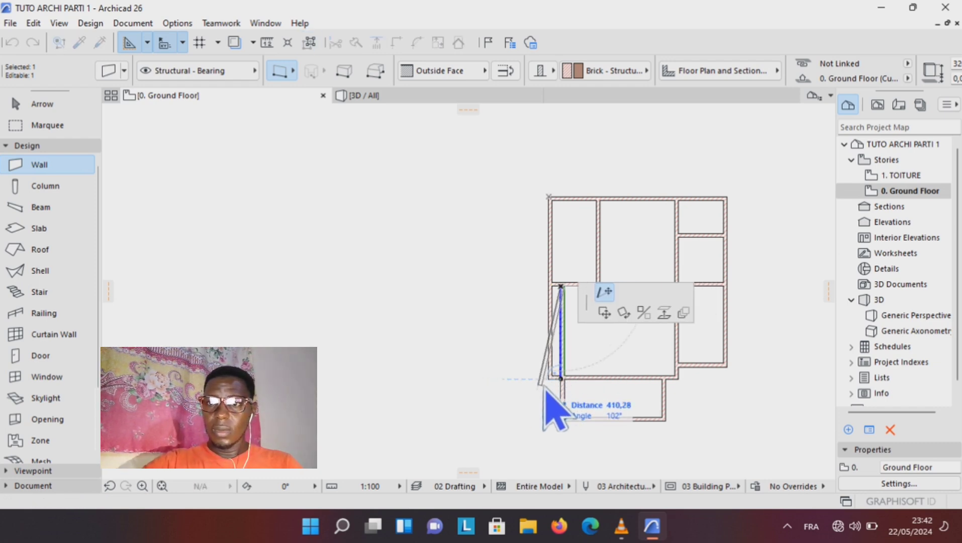
pyautogui.press('Escape')
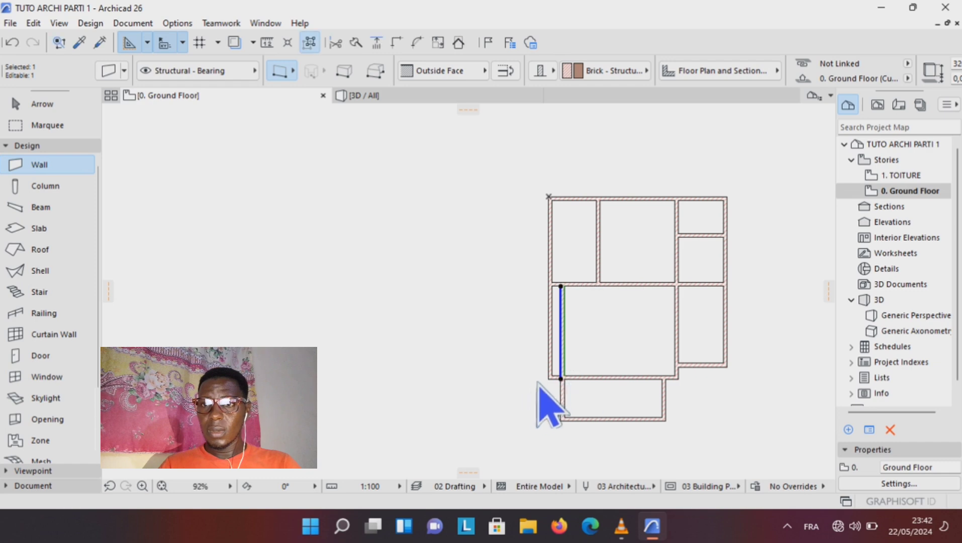
pyautogui.press('Escape')
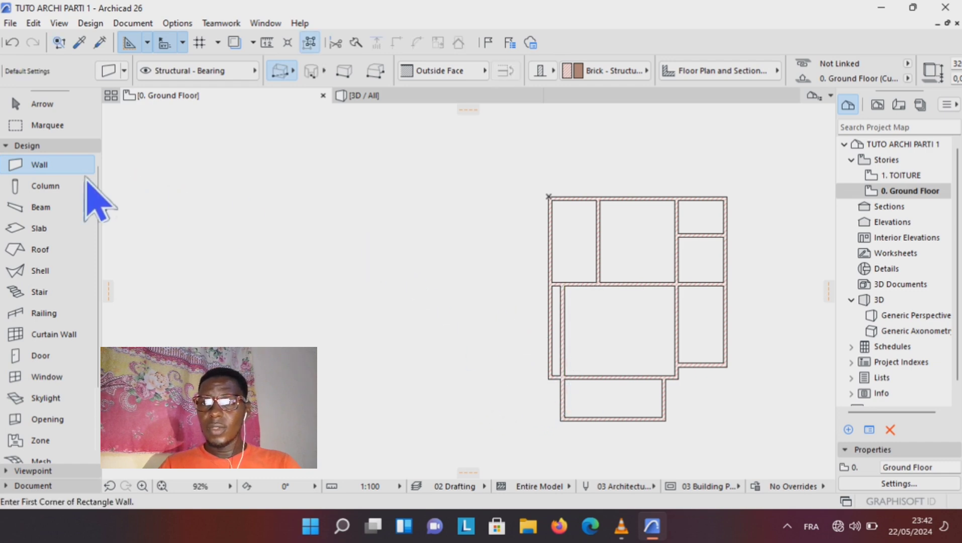
pyautogui.click(13, 43)
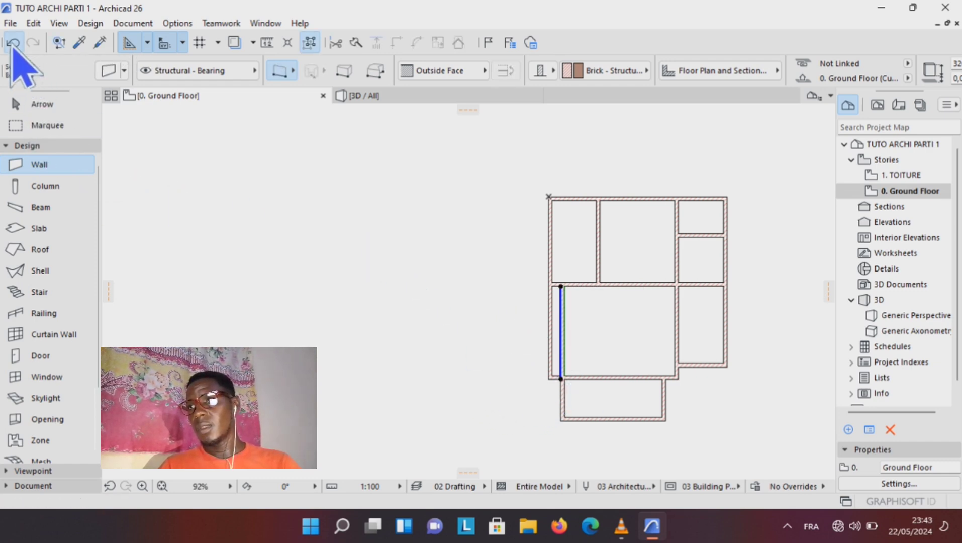
pyautogui.click(12, 43)
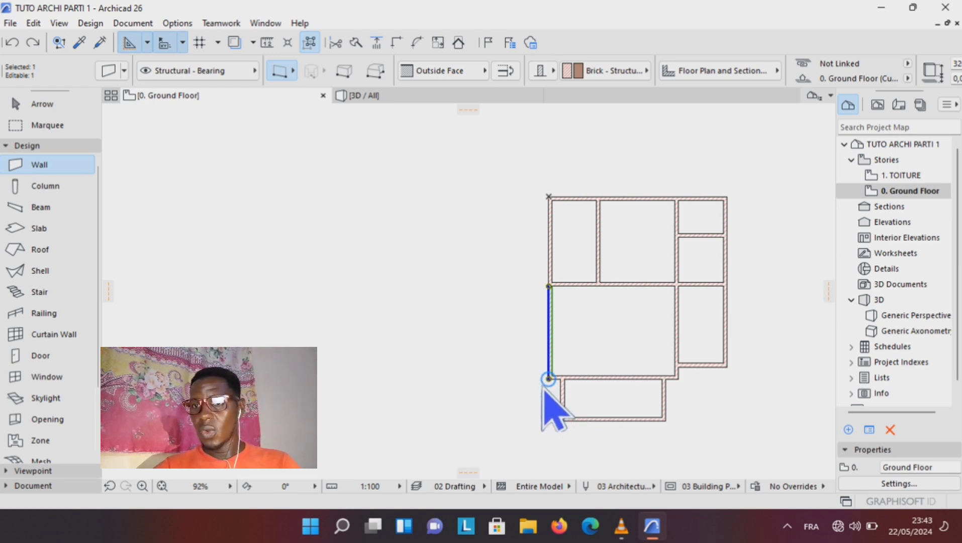
# Move the lower-left exterior wall segment 50 inward, in line with the lowest room's left wall.
pyautogui.hotkey('ctrl', 'd')
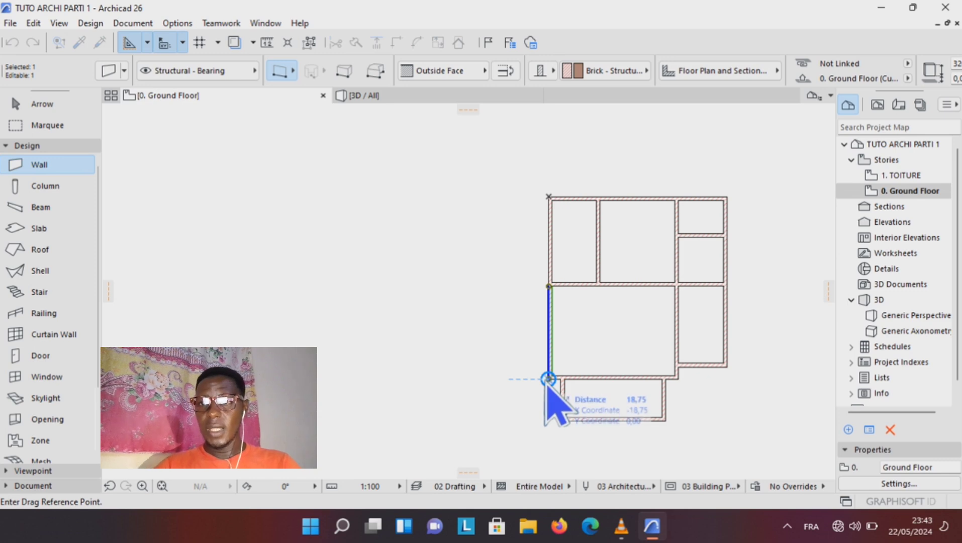
pyautogui.click(548, 379)
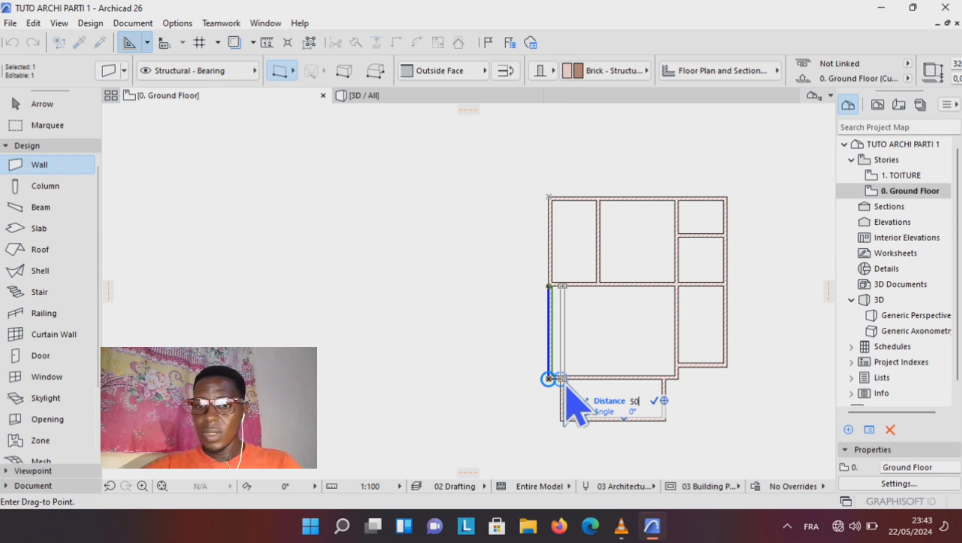
pyautogui.press('Return')
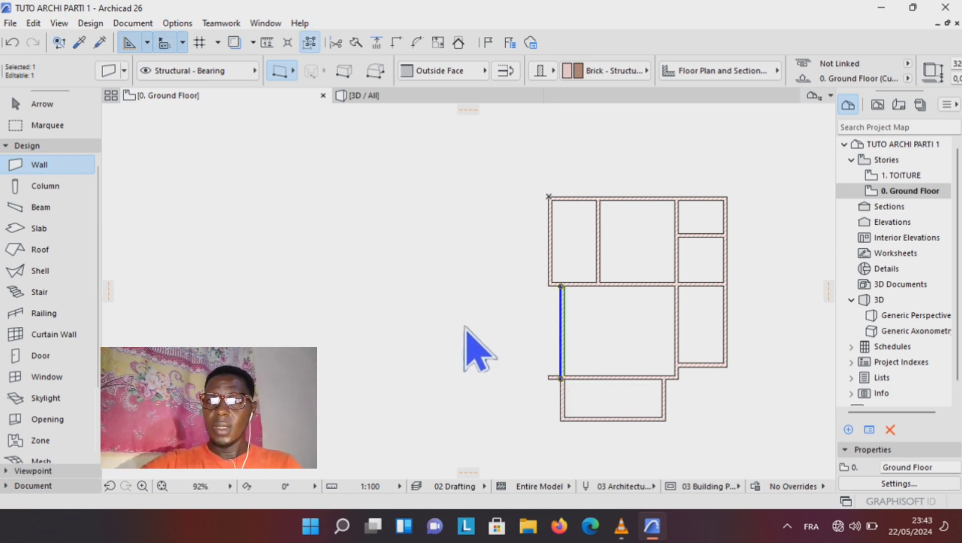
# Trim the wall stub left outside the moved wall and undo the removal of the lowest room's left wall.
pyautogui.press('Escape')
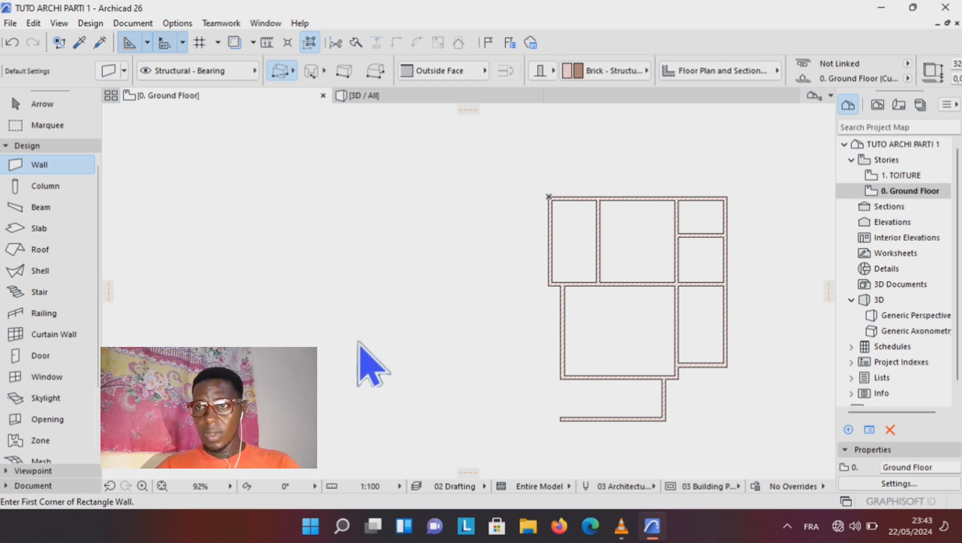
pyautogui.click(11, 43)
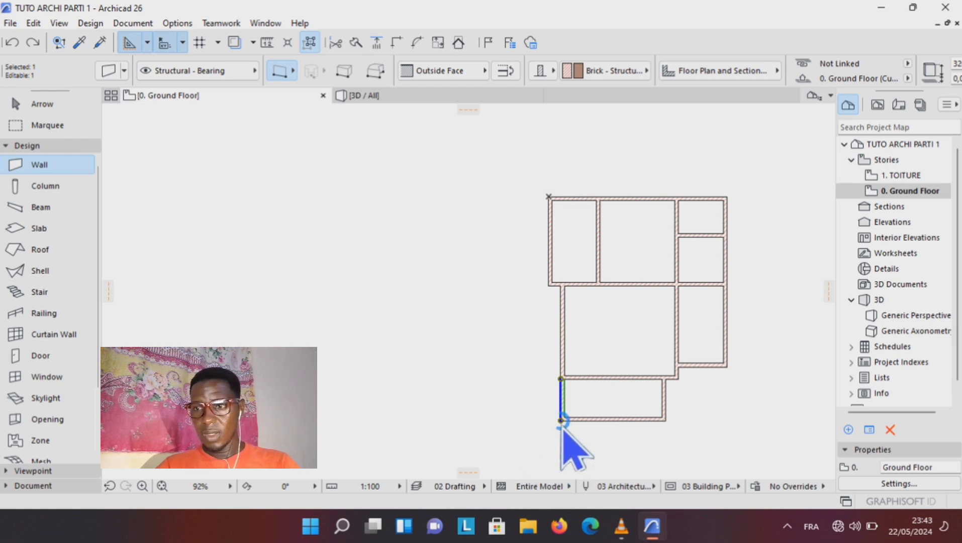
# Move the lowest room's left wall 50 inward and trim the overhanging end of the bottom wall.
pyautogui.hotkey('ctrl', 'd')
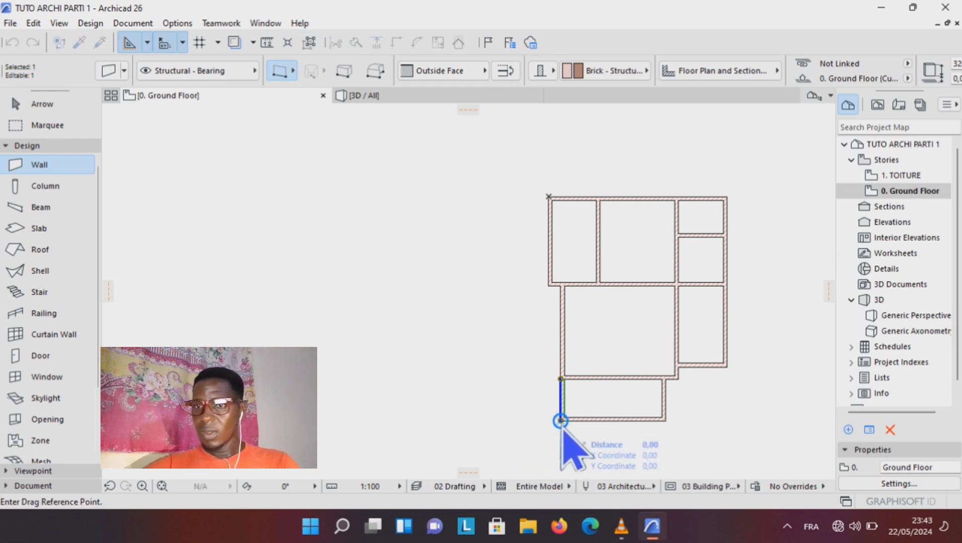
pyautogui.click(560, 420)
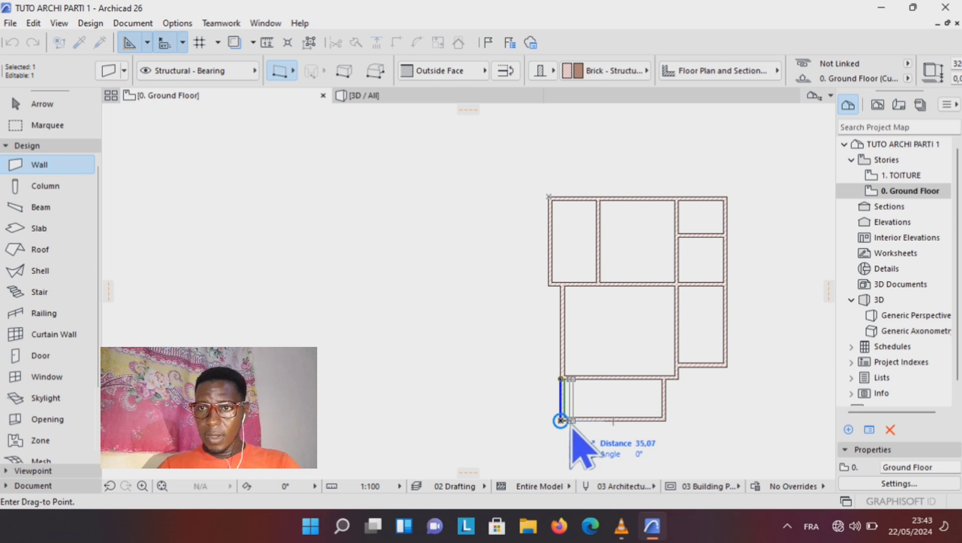
pyautogui.press('Tab')
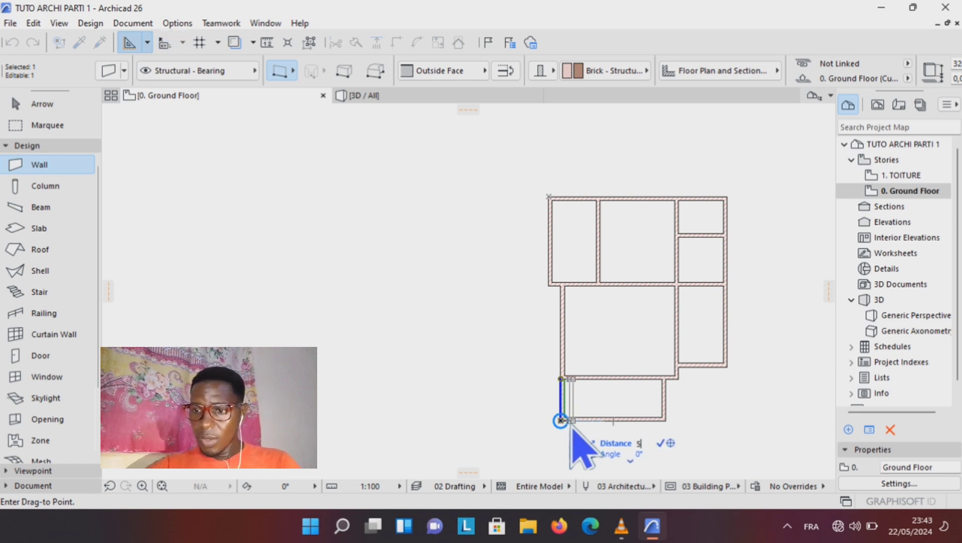
pyautogui.write('50')
pyautogui.press('Return')
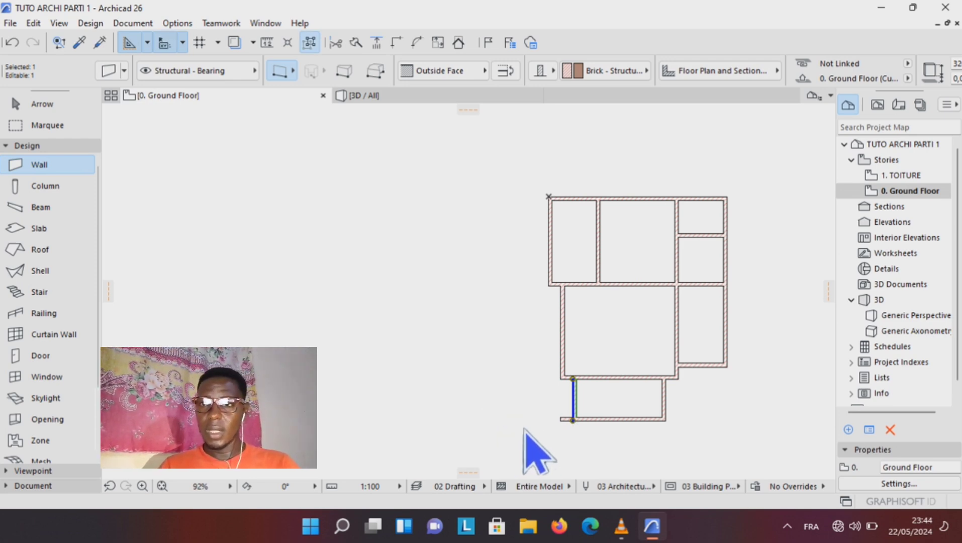
pyautogui.press('Escape')
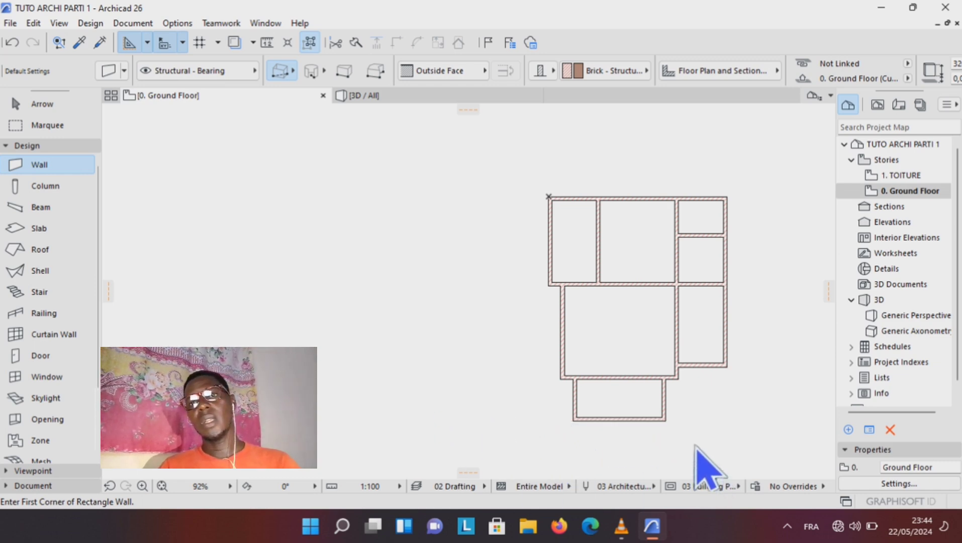
pyautogui.scroll(1, 685, 426)
pyautogui.scroll(3, 783, 322)
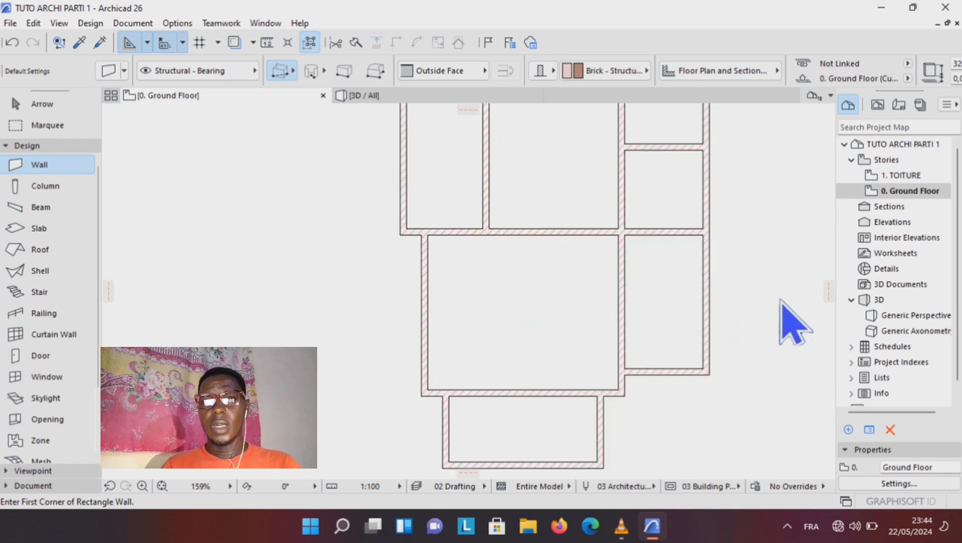
pyautogui.scroll(-3, 761, 304)
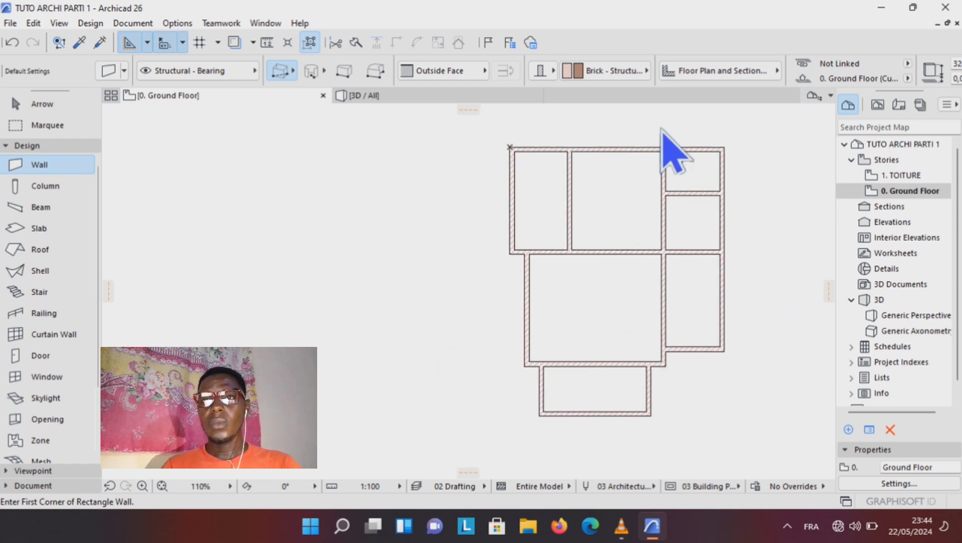
pyautogui.scroll(1, 659, 131)
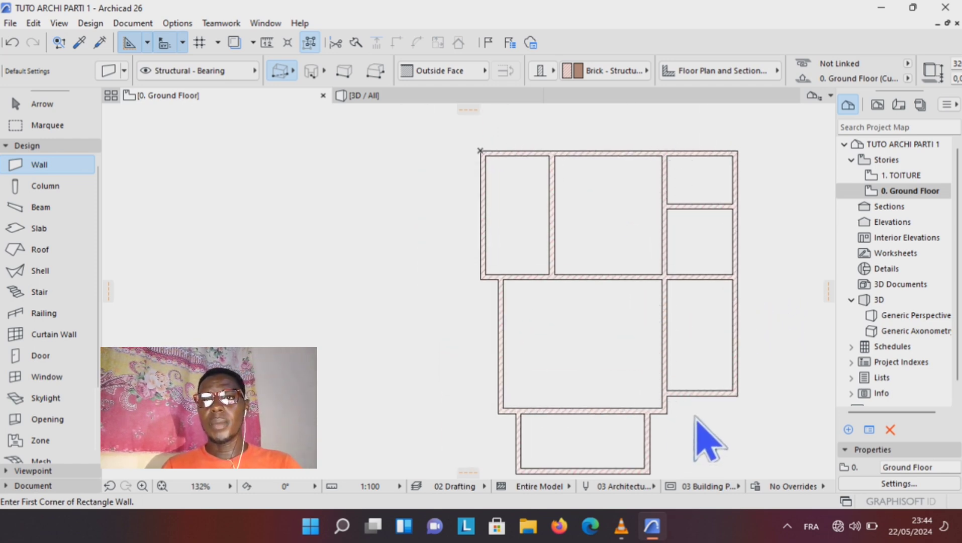
pyautogui.scroll(-1, 695, 416)
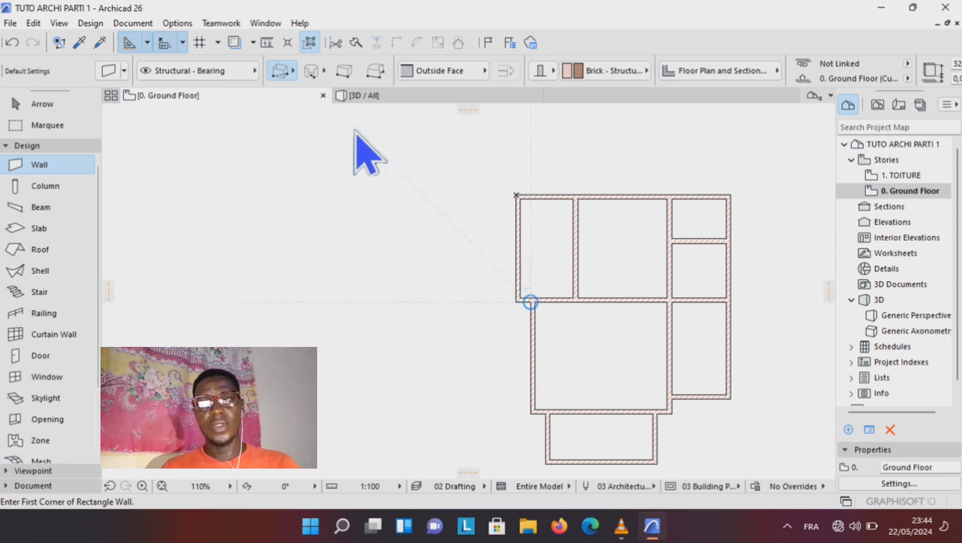
# Open the 3D view and examine the walls and room layout from several sides, from above and from below.
pyautogui.moveTo(371, 100)
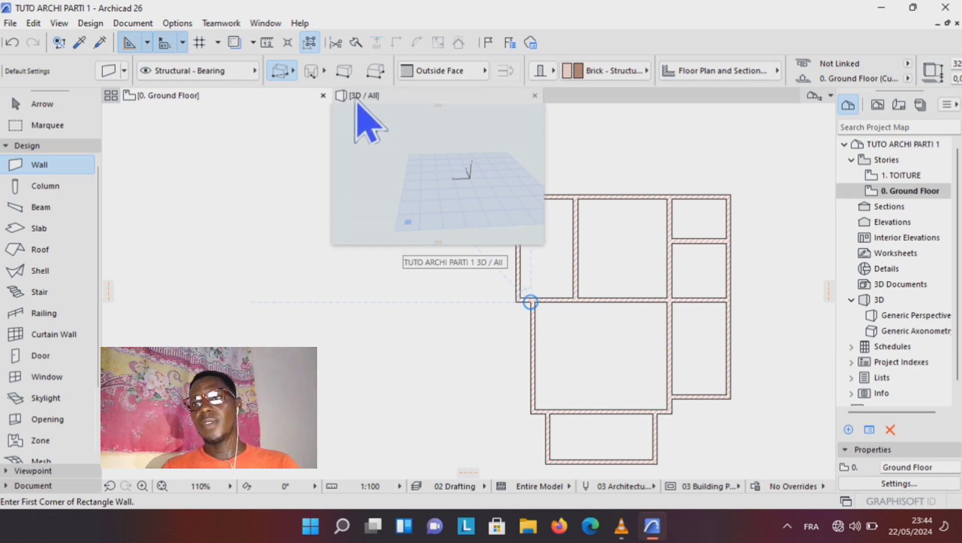
pyautogui.click(366, 100)
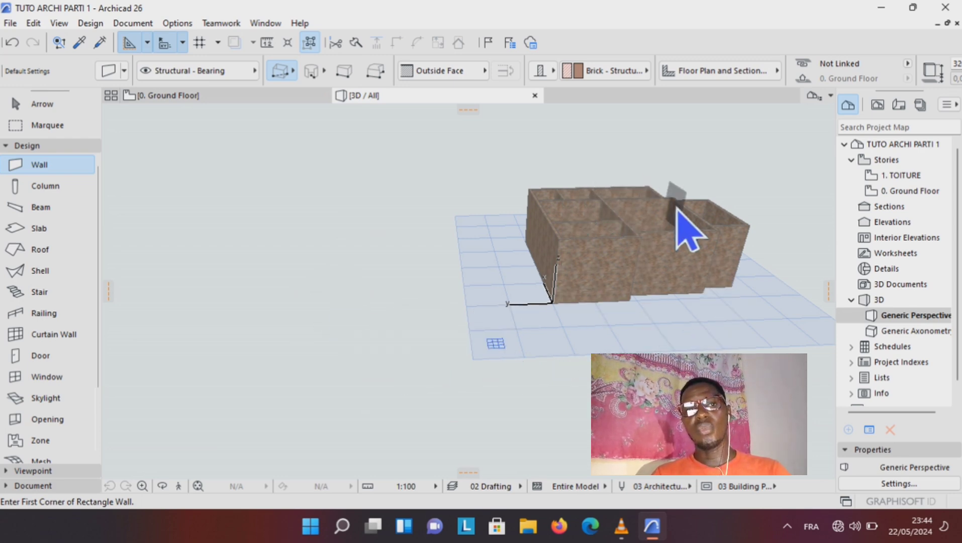
pyautogui.click(161, 485)
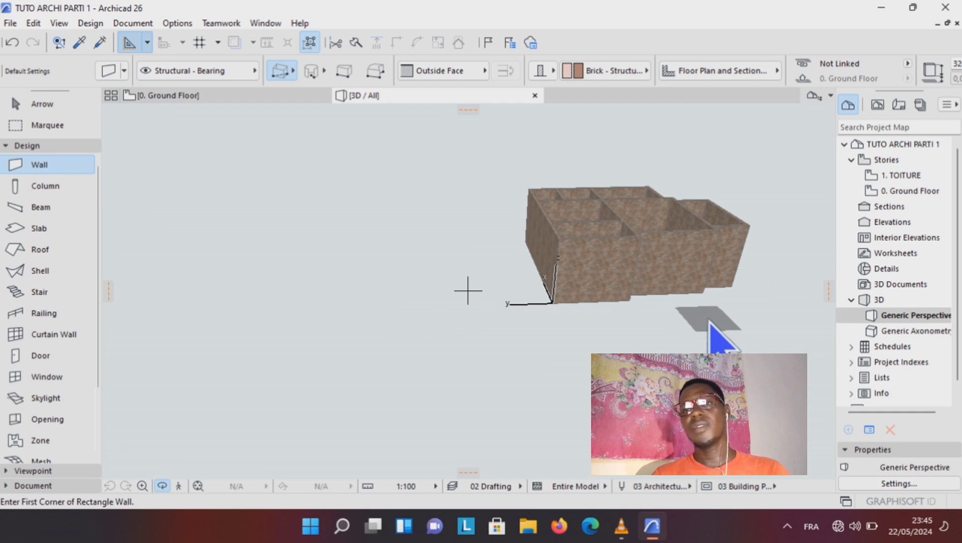
pyautogui.moveTo(707, 322); pyautogui.dragTo(352, 326)
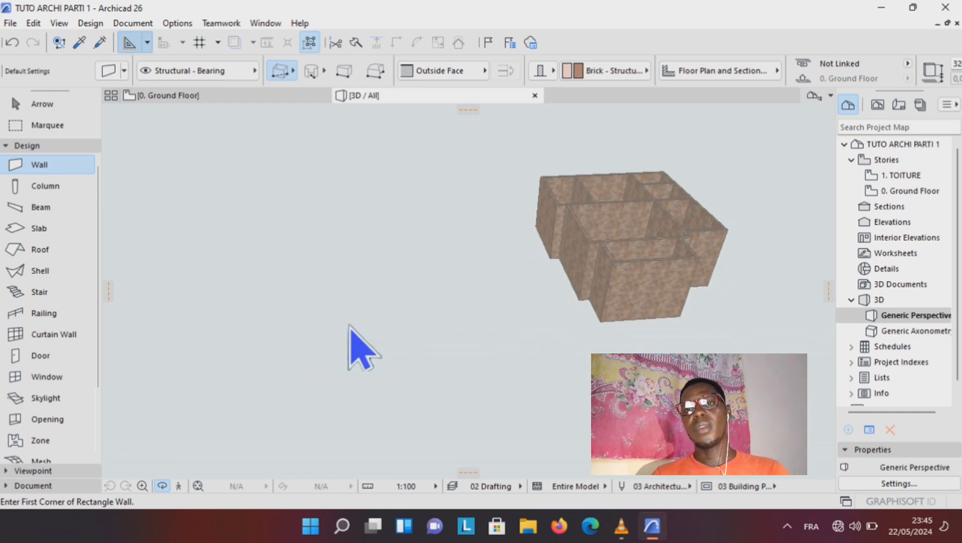
pyautogui.moveTo(757, 268); pyautogui.dragTo(699, 313)
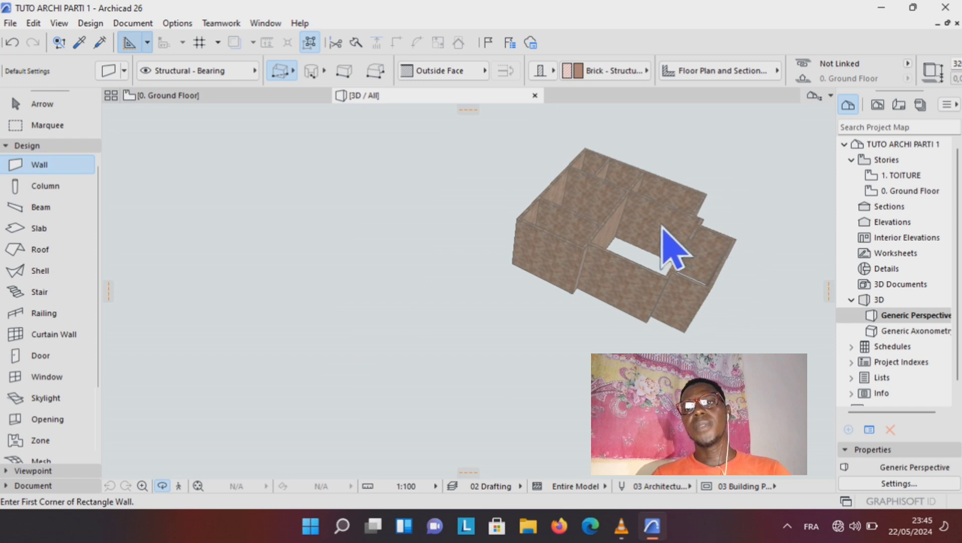
pyautogui.moveTo(661, 226); pyautogui.dragTo(722, 275)
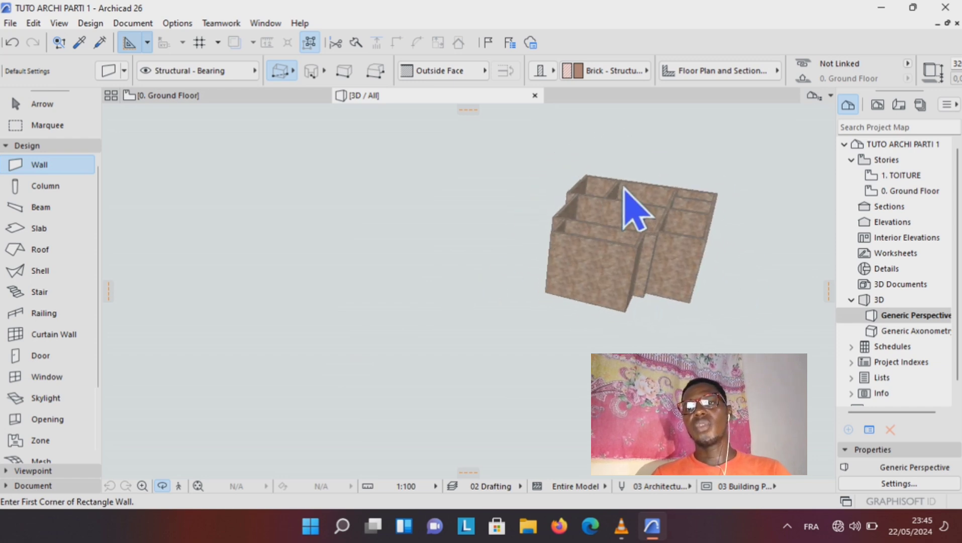
pyautogui.moveTo(520, 245); pyautogui.dragTo(481, 230)
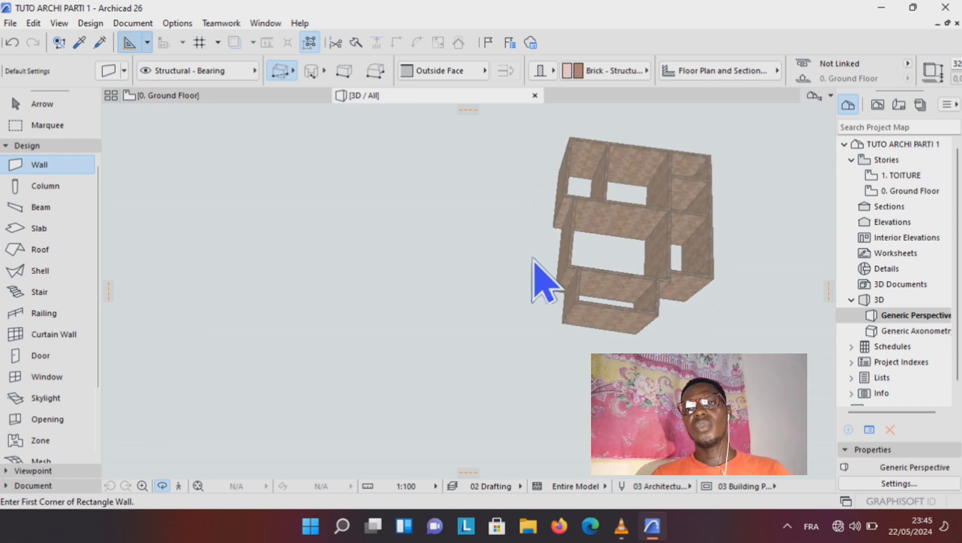
pyautogui.moveTo(471, 238); pyautogui.dragTo(750, 282)
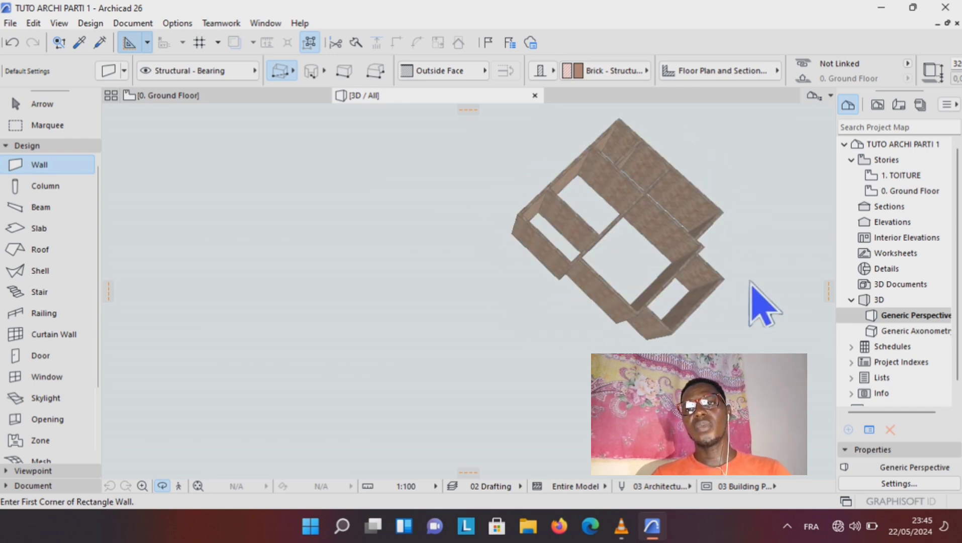
pyautogui.moveTo(608, 320); pyautogui.dragTo(609, 240)
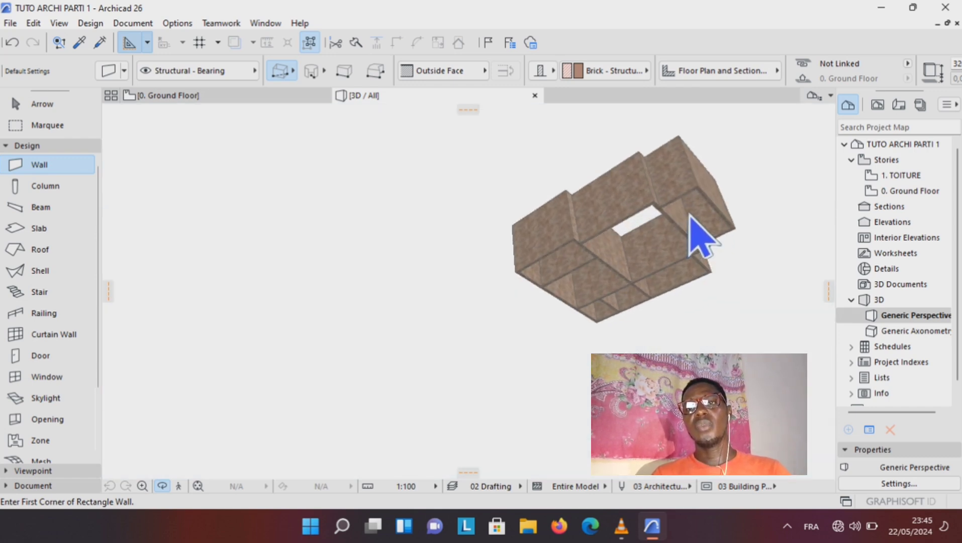
pyautogui.moveTo(689, 217); pyautogui.dragTo(760, 265)
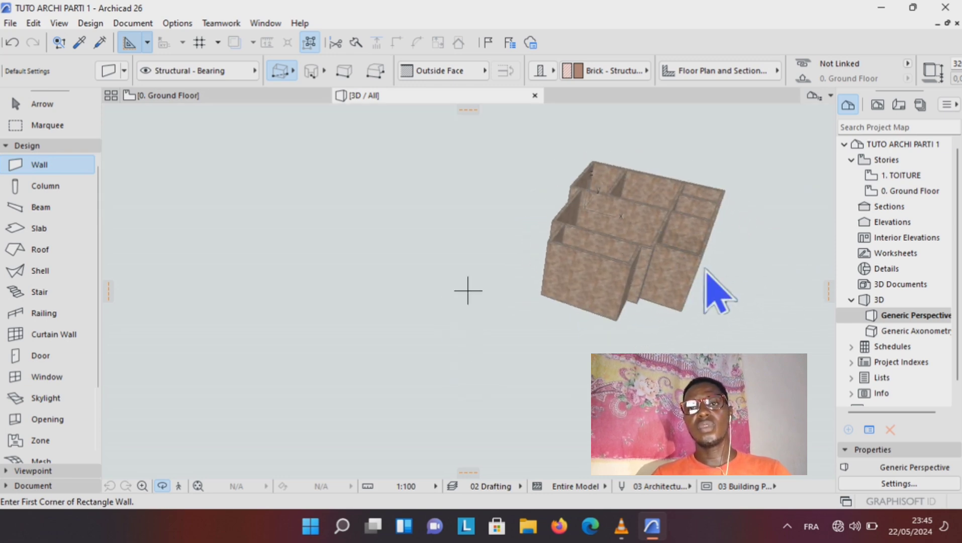
pyautogui.moveTo(737, 240); pyautogui.dragTo(634, 257)
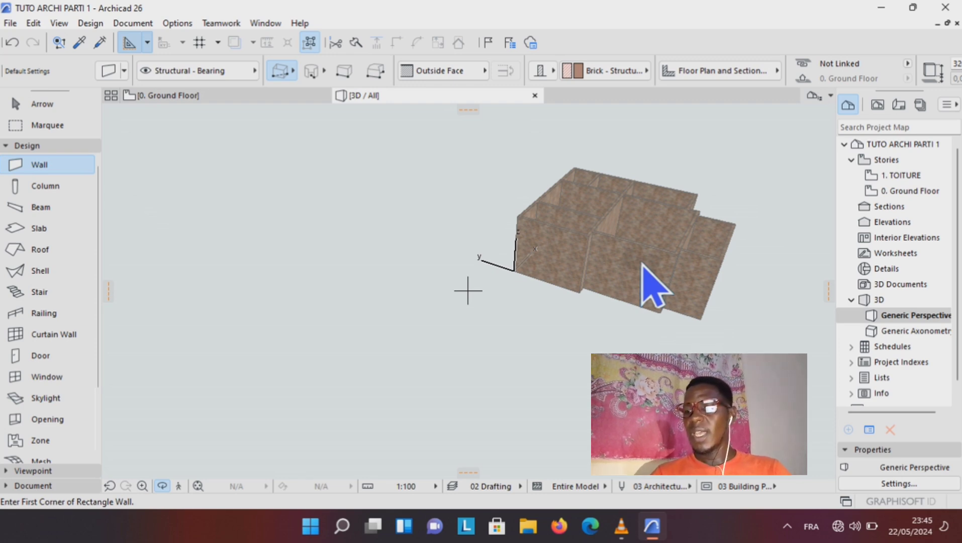
pyautogui.moveTo(643, 266)
pyautogui.keyDown('shift'); pyautogui.mouseDown(button='middle')
pyautogui.moveTo(433, 279)
pyautogui.moveTo(360, 332)
pyautogui.moveTo(431, 390)
pyautogui.moveTo(502, 387)
pyautogui.moveTo(485, 258)
pyautogui.moveTo(408, 252)
pyautogui.moveTo(444, 382)
pyautogui.moveTo(518, 294)
pyautogui.moveTo(443, 273)
pyautogui.moveTo(498, 387)
pyautogui.moveTo(514, 252)
pyautogui.moveTo(408, 245)
pyautogui.moveTo(500, 366)
pyautogui.moveTo(447, 254)
pyautogui.moveTo(514, 267)
pyautogui.moveTo(573, 303)
pyautogui.moveTo(442, 257)
pyautogui.moveTo(611, 317)
pyautogui.moveTo(529, 202)
pyautogui.moveTo(644, 254)
pyautogui.mouseUp(button='middle'); pyautogui.keyUp('shift')
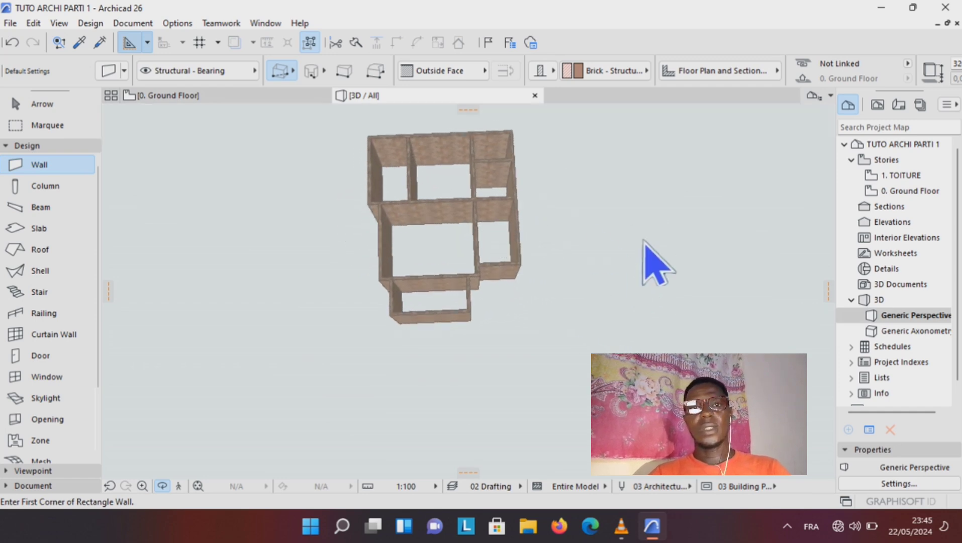
# Return to the ground floor plan and inspect the lower rooms up close.
pyautogui.click(152, 98)
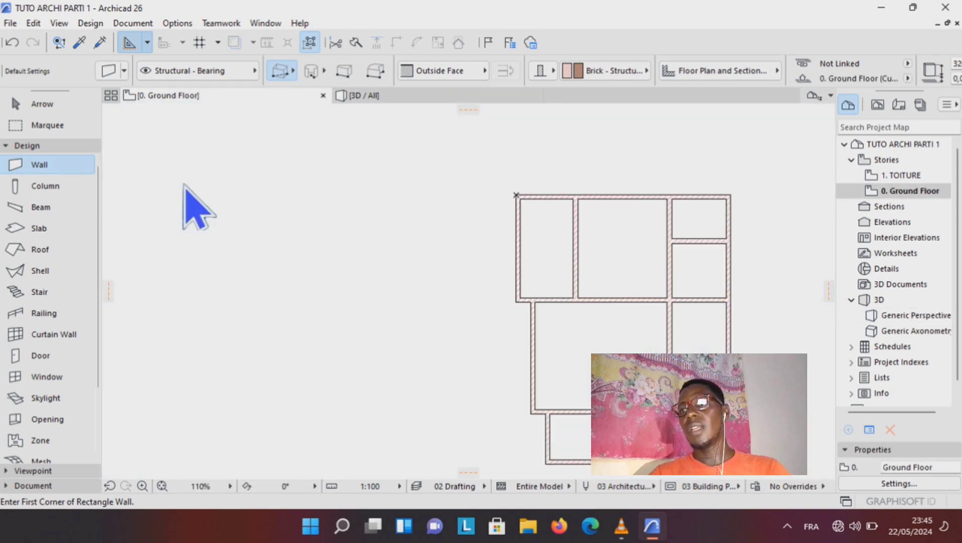
pyautogui.scroll(-4, 689, 472)
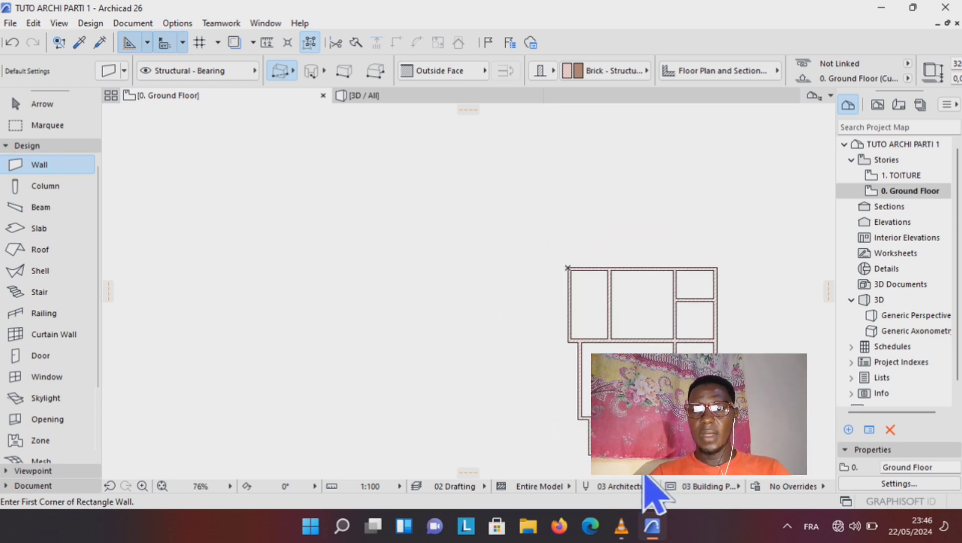
pyautogui.scroll(4, 645, 472)
pyautogui.scroll(1, 644, 471)
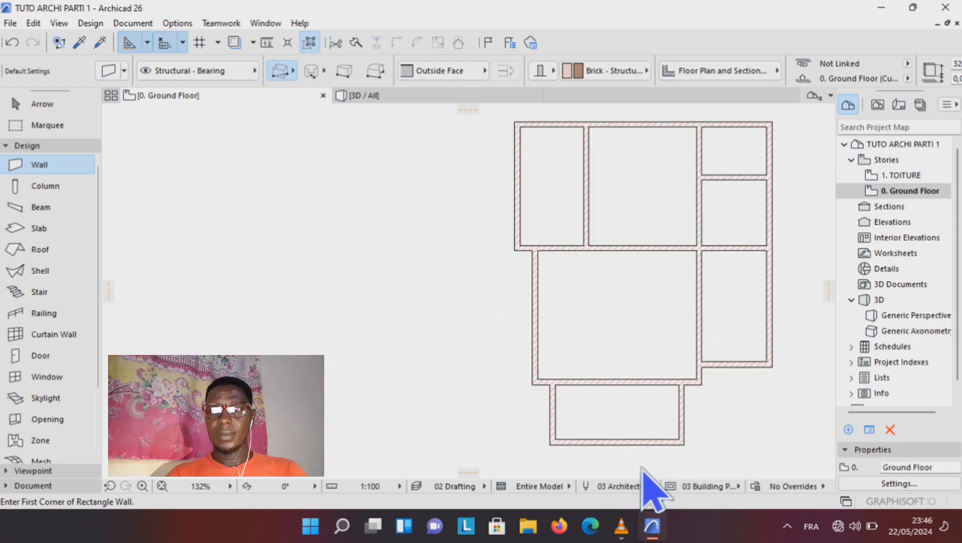
pyautogui.scroll(2, 789, 299)
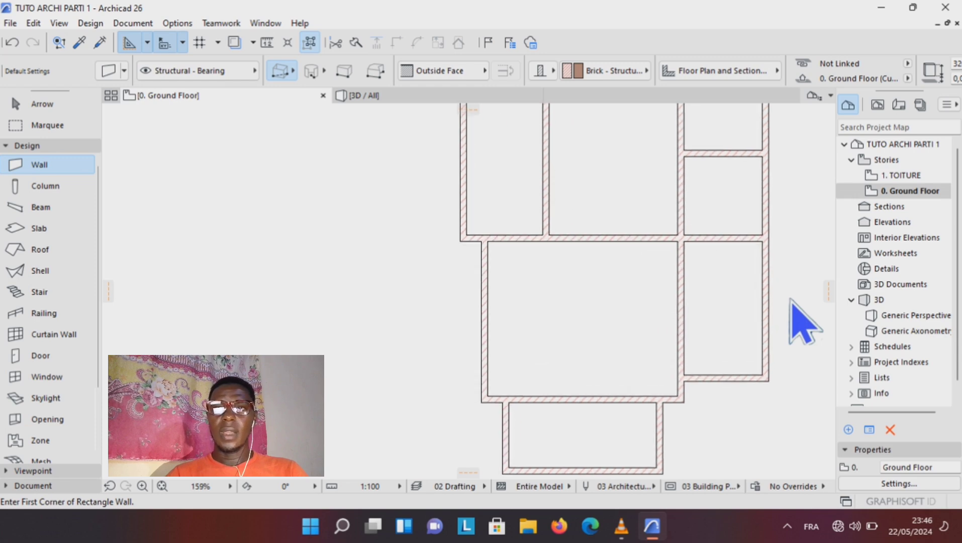
# Examine the overall ground floor layout and the wall junctions around the right-hand rooms up close.
pyautogui.scroll(-3, 791, 301)
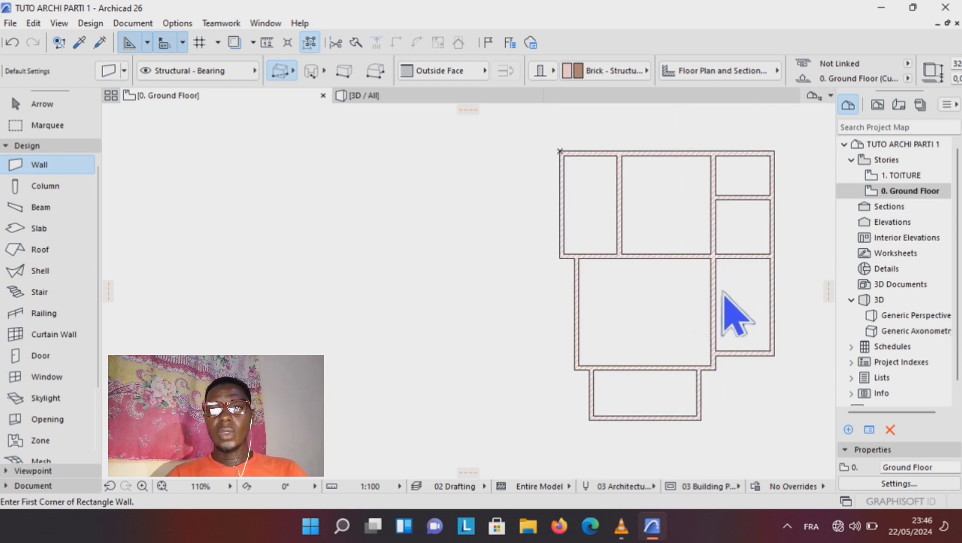
pyautogui.scroll(3, 799, 300)
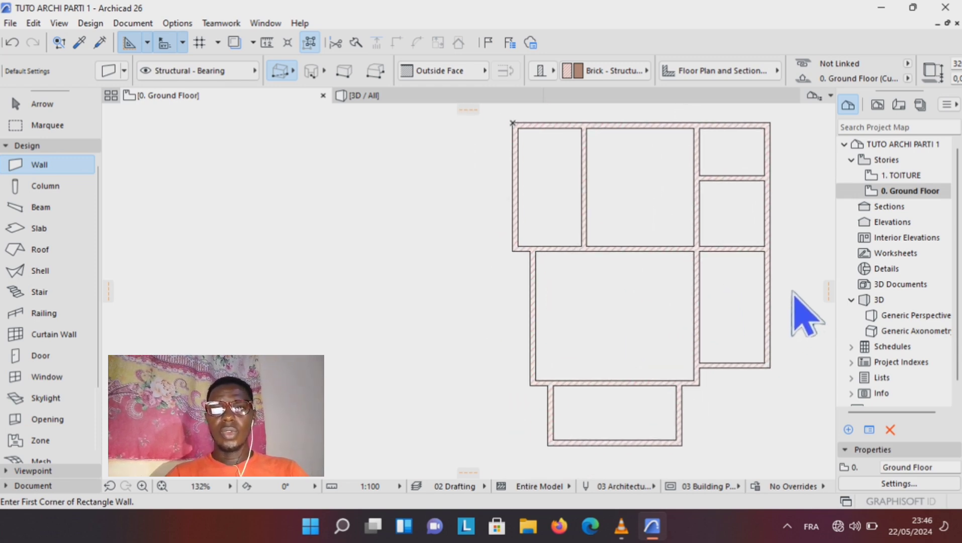
pyautogui.scroll(2, 768, 289)
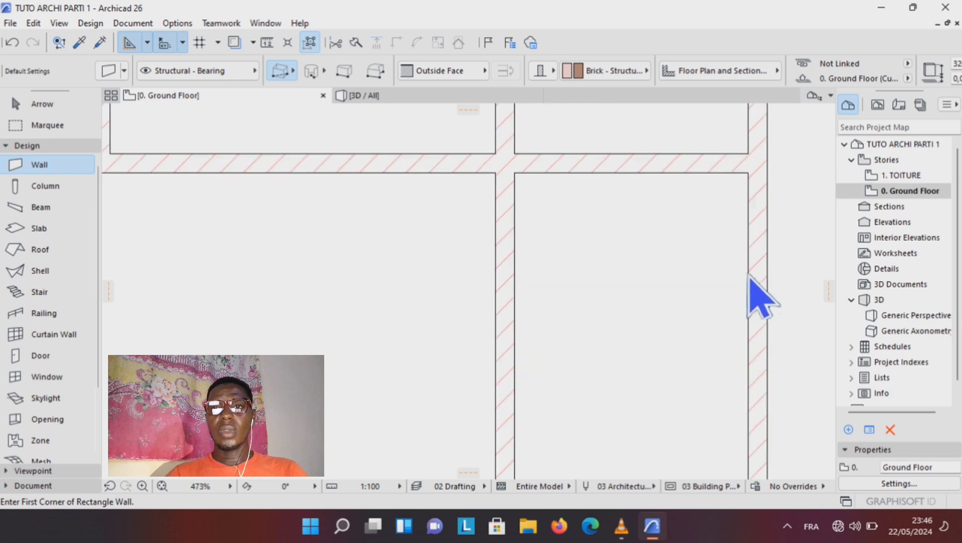
pyautogui.scroll(-3, 733, 271)
pyautogui.scroll(-3, 738, 287)
pyautogui.scroll(4, 737, 285)
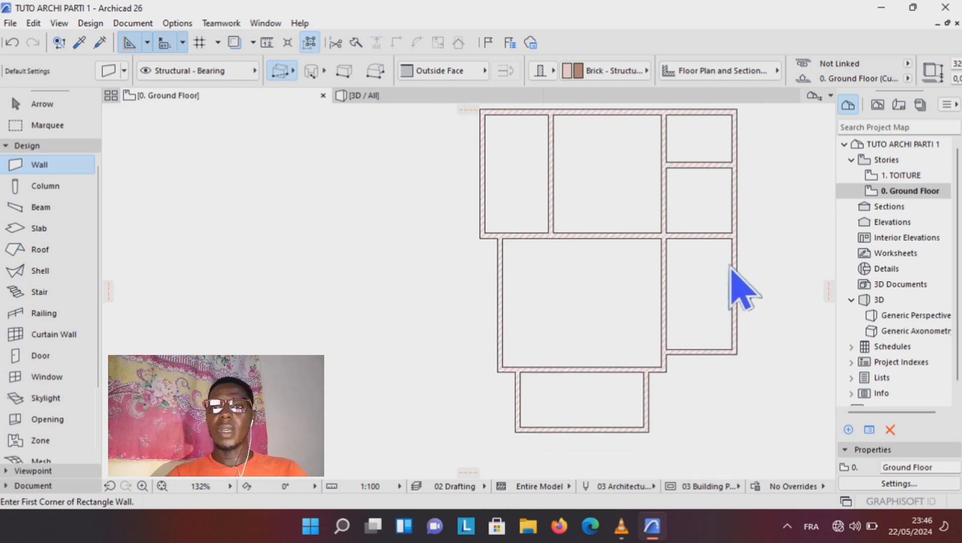
pyautogui.scroll(2, 741, 248)
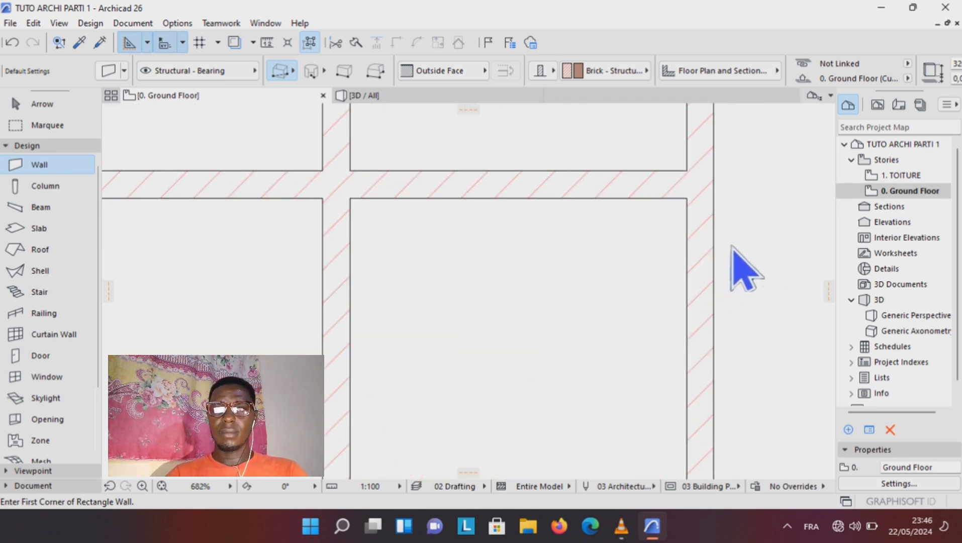
pyautogui.scroll(-3, 733, 247)
pyautogui.scroll(-4, 732, 247)
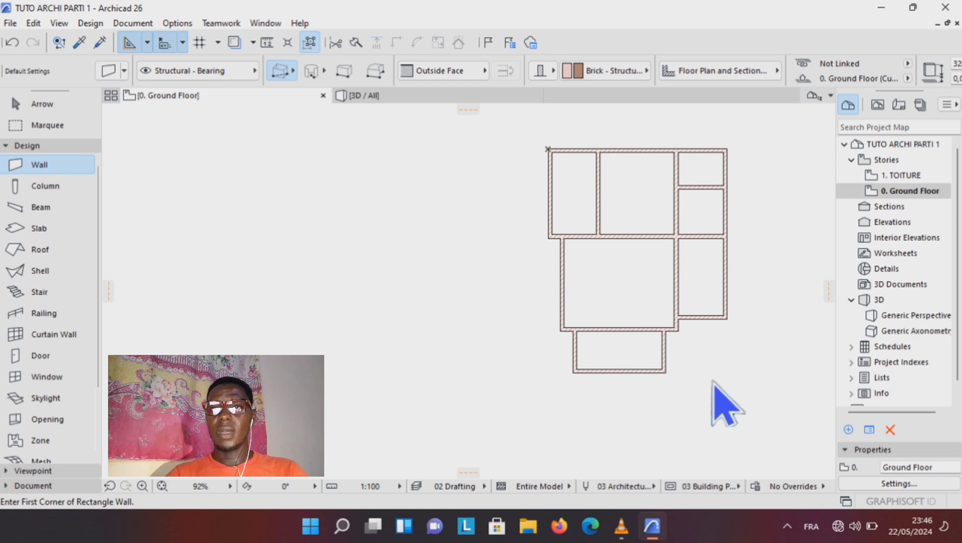
pyautogui.scroll(3, 723, 397)
pyautogui.scroll(-2, 713, 362)
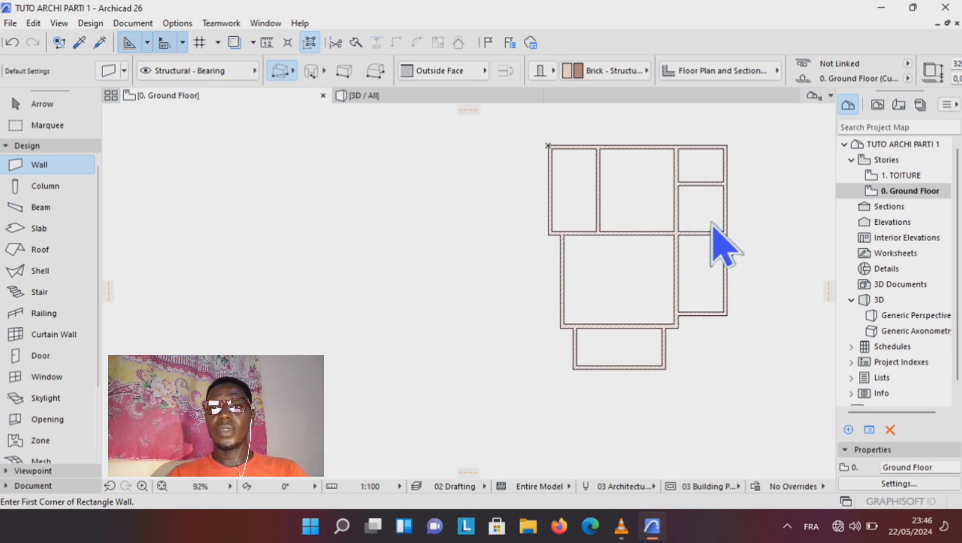
pyautogui.scroll(2, 668, 134)
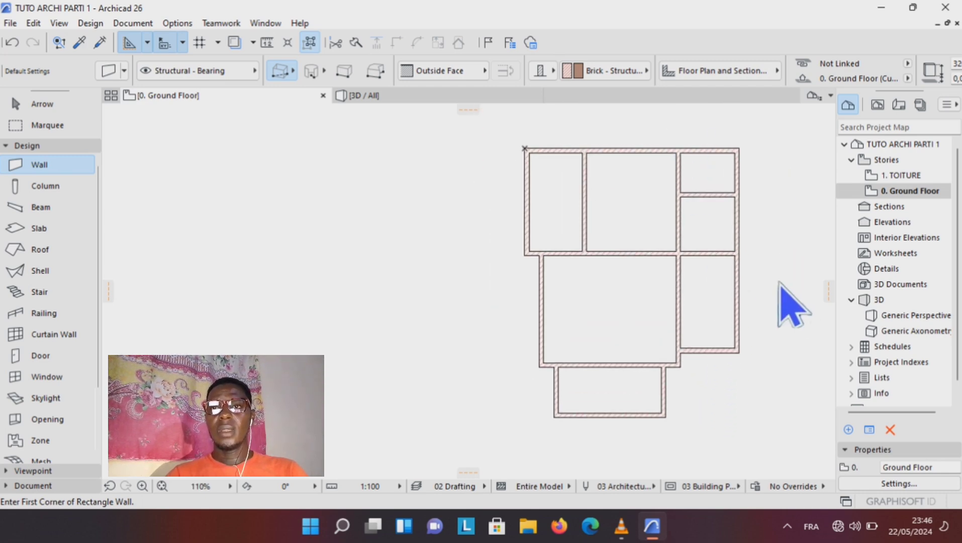
pyautogui.scroll(2, 777, 269)
pyautogui.scroll(-1, 777, 268)
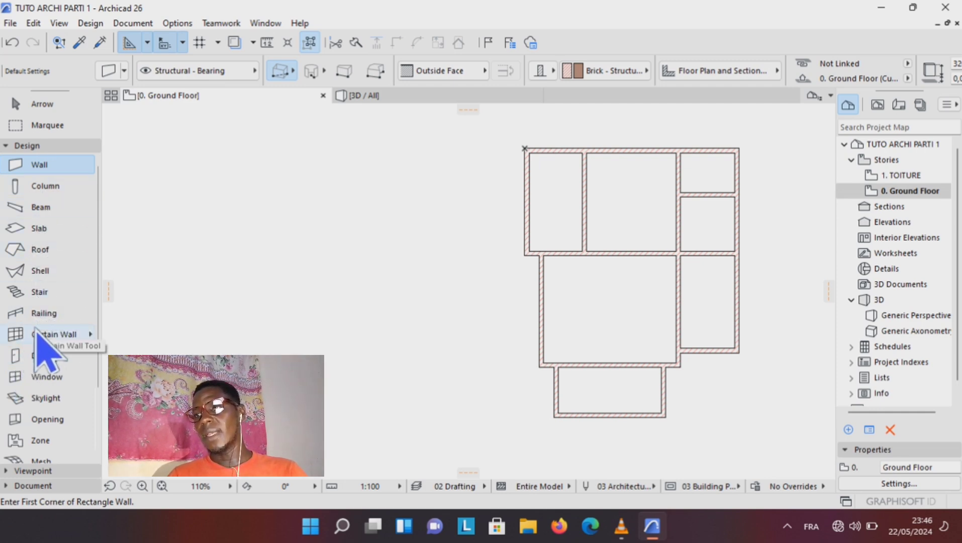
# Open the default settings of the Slab tool and set the building material to Concrete Block - Structural.
pyautogui.doubleClick(44, 235)
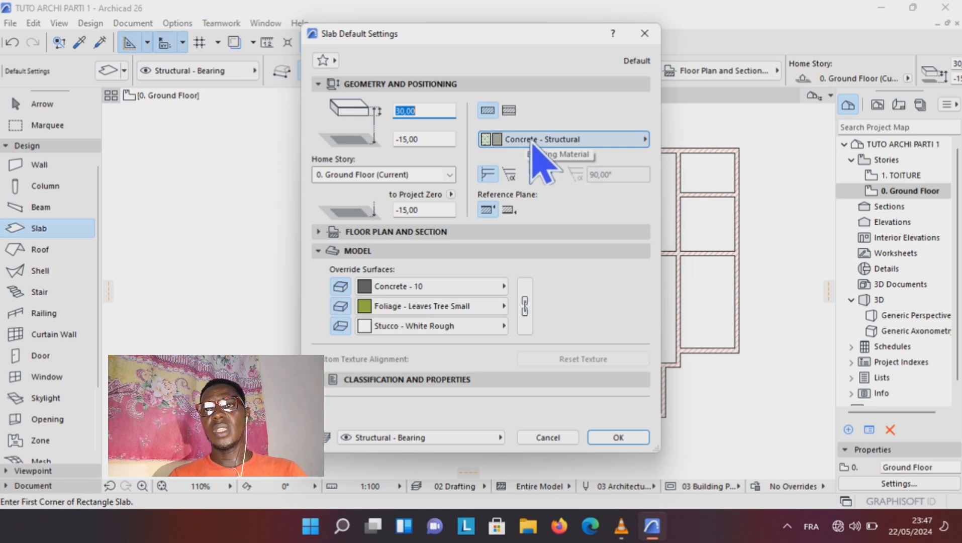
pyautogui.click(645, 140)
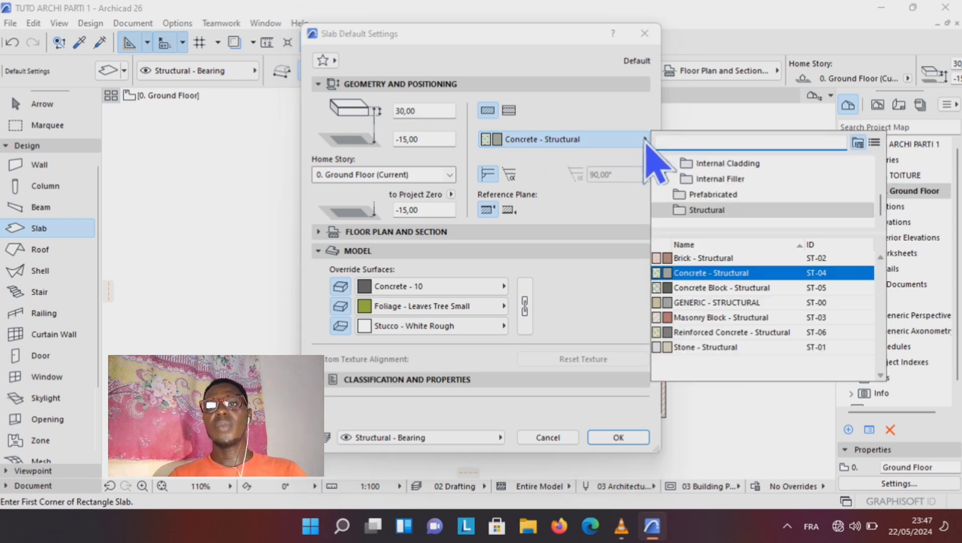
pyautogui.click(708, 289)
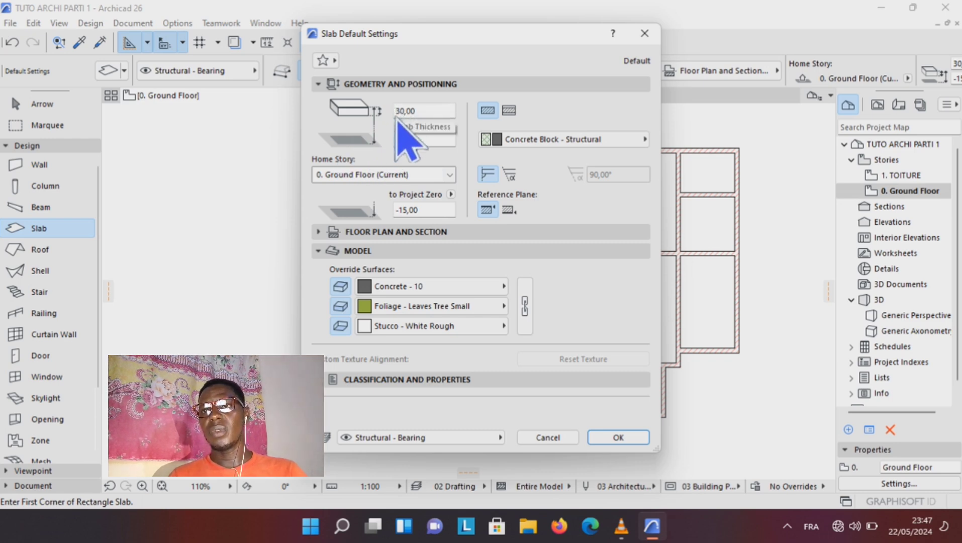
# Set the default slab thickness to 45,00 and its elevation relative to the ground floor home story to 0,00.
pyautogui.click(421, 114)
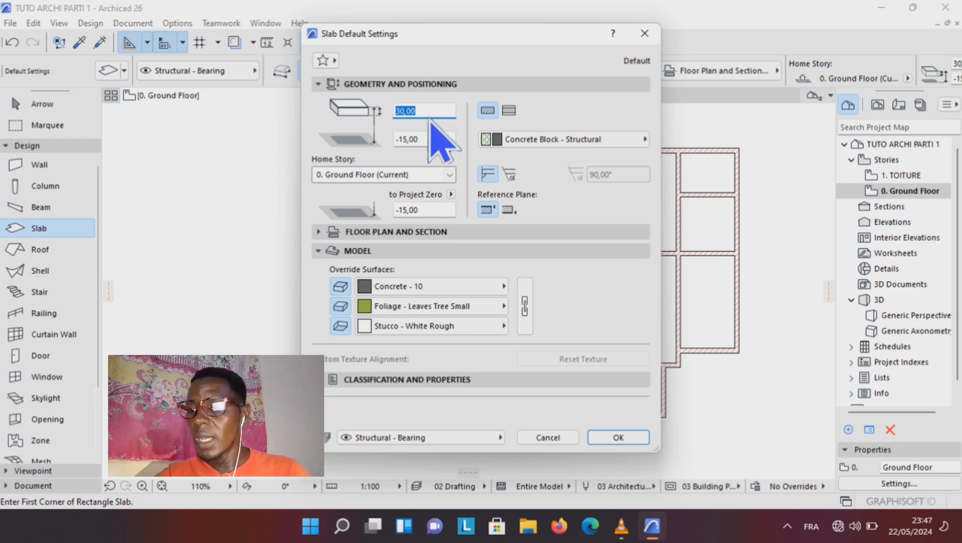
pyautogui.write('45')
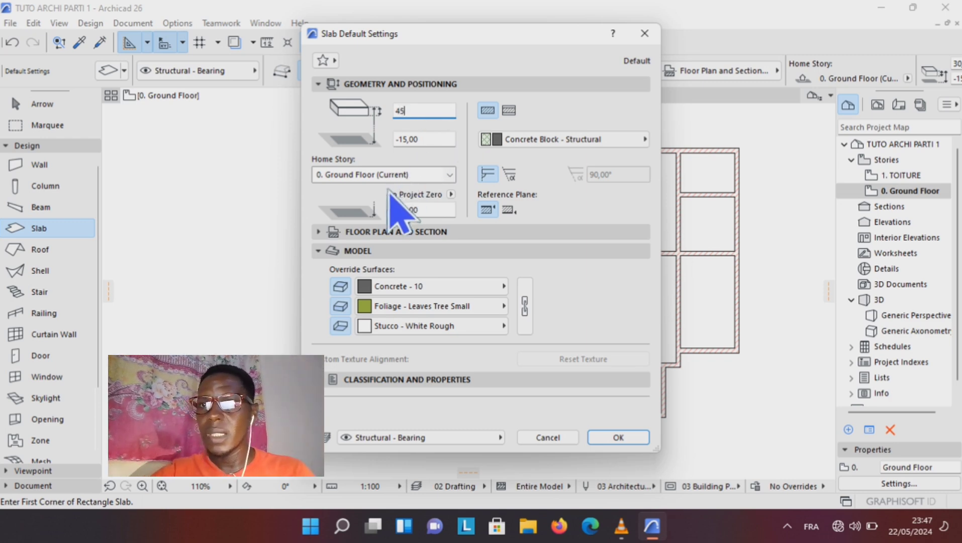
pyautogui.write(',00')
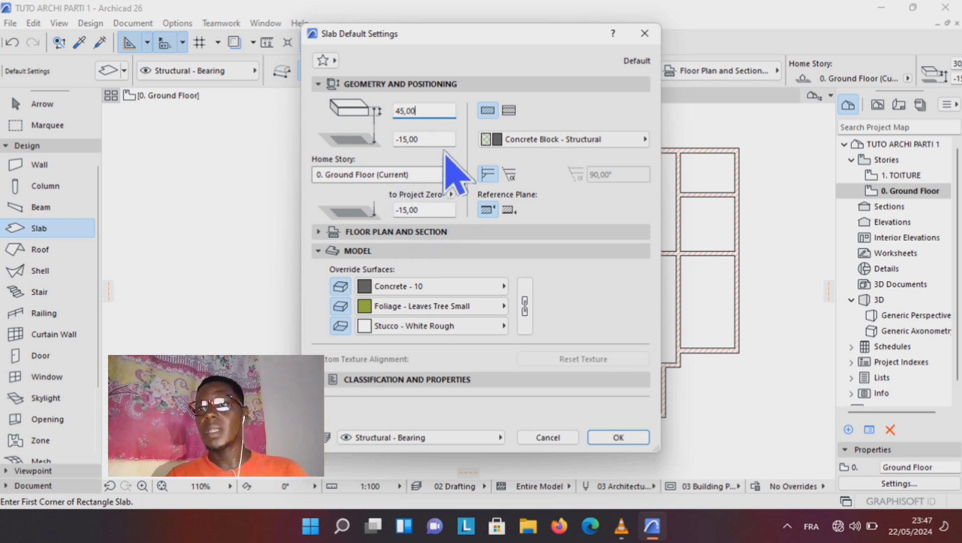
pyautogui.click(398, 139)
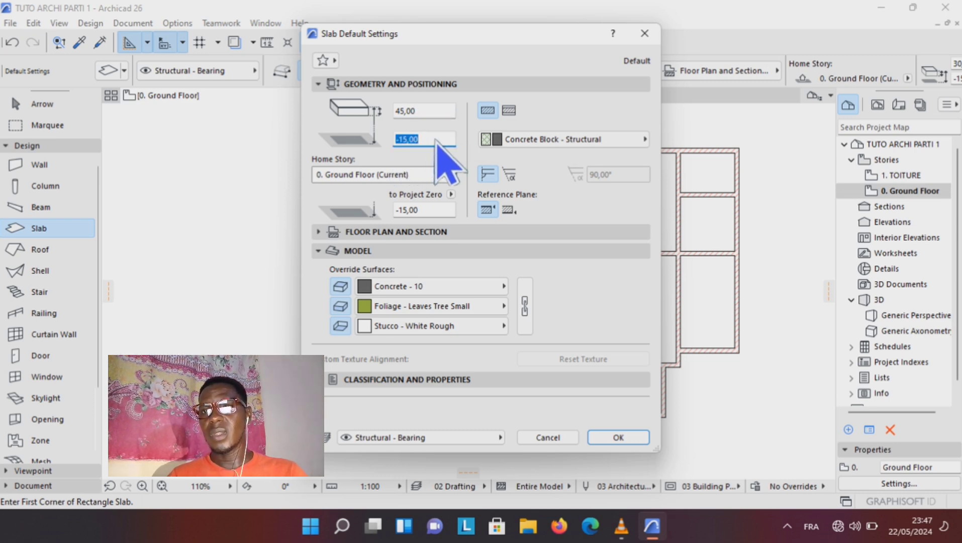
pyautogui.write('0,00')
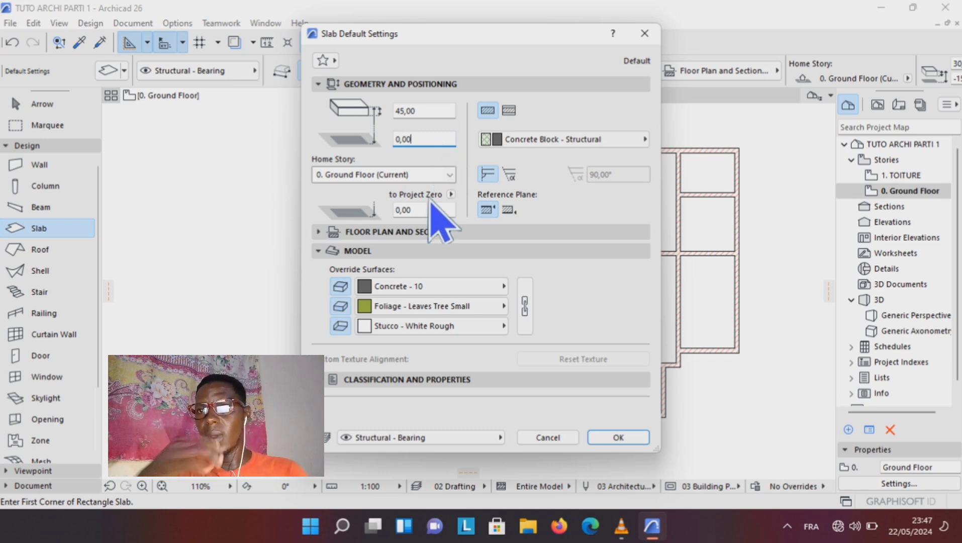
pyautogui.click(322, 254)
pyautogui.click(320, 254)
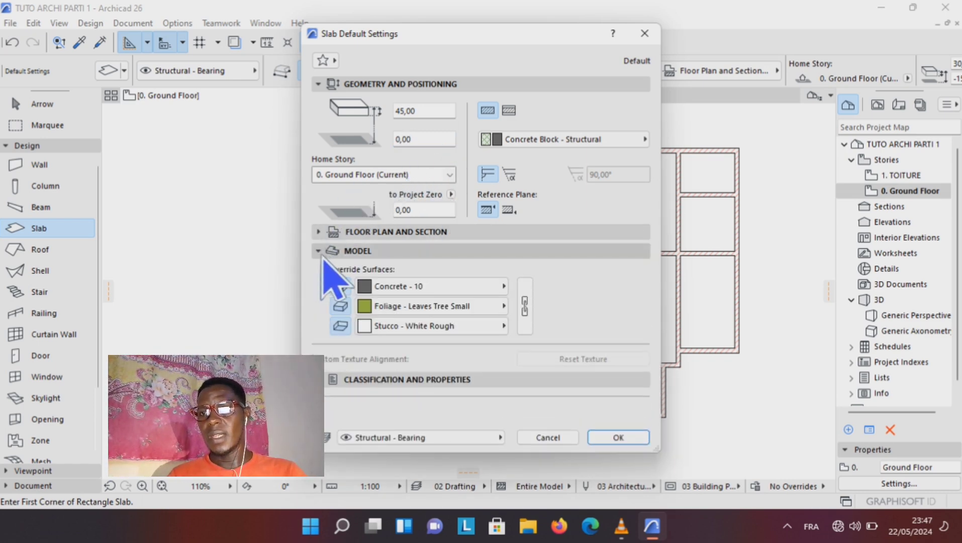